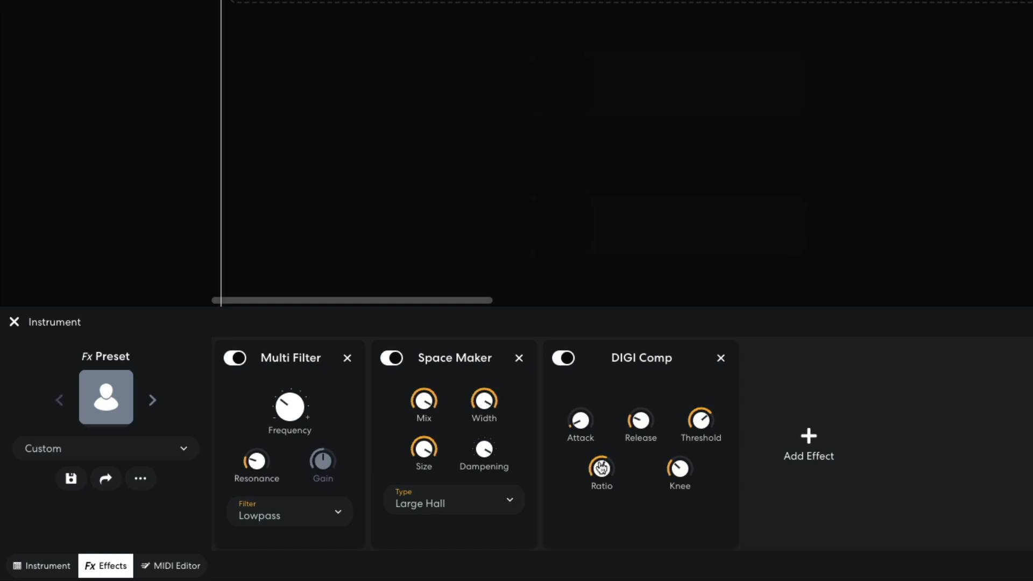
pyautogui.moveTo(603, 467); pyautogui.dragTo(602, 399)
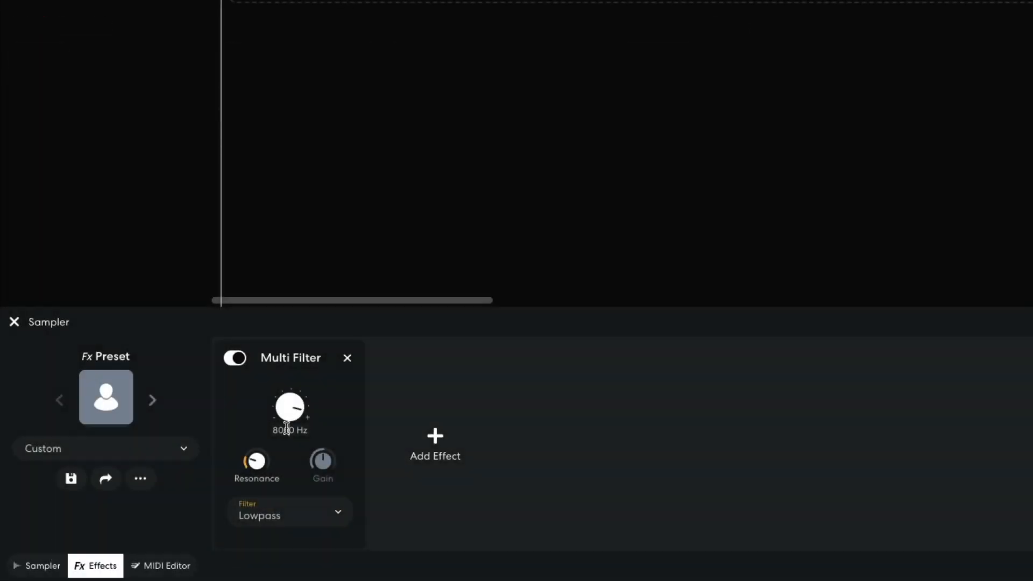
pyautogui.click(287, 429)
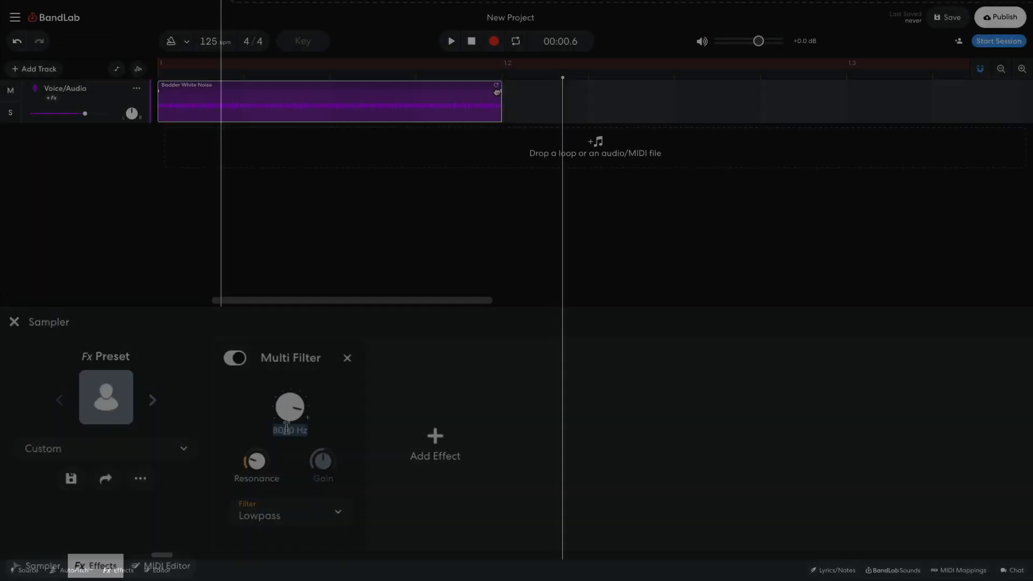
pyautogui.moveTo(498, 92); pyautogui.dragTo(159, 110)
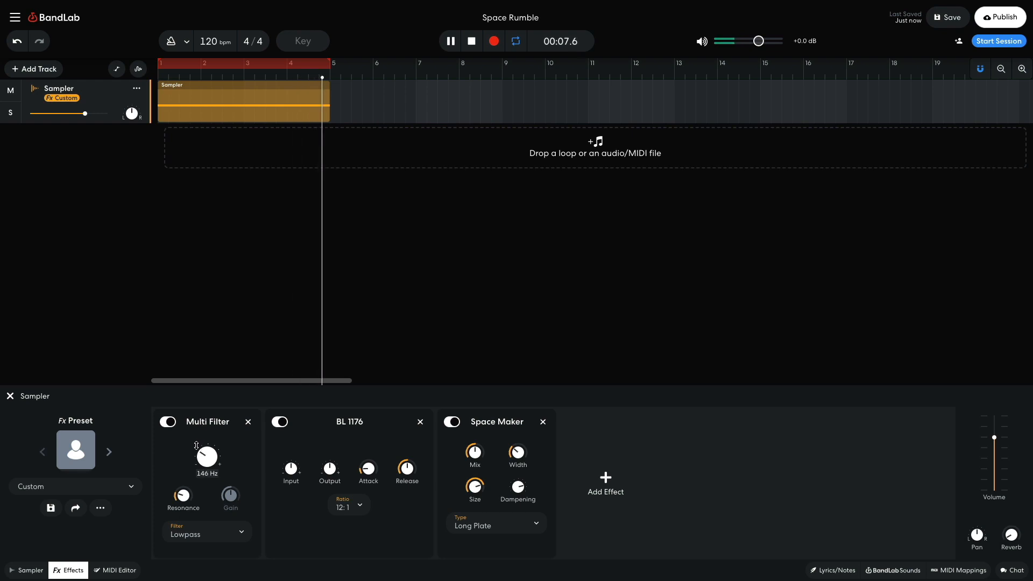
pyautogui.moveTo(181, 475)
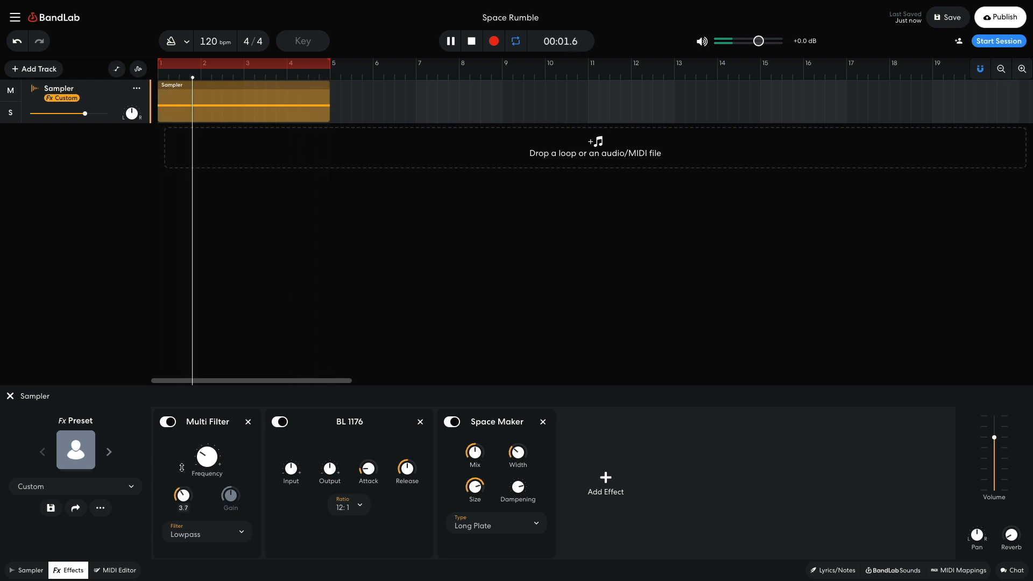
pyautogui.moveTo(208, 460)
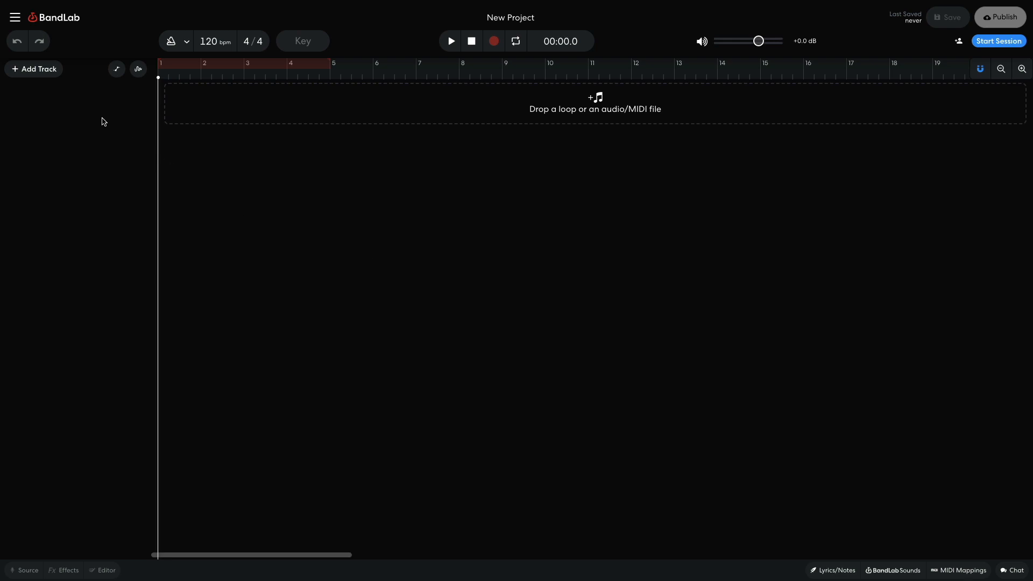
# Step: Add a virtual instrument track and set its instrument to the 909 drum pads
pyautogui.click(42, 70)
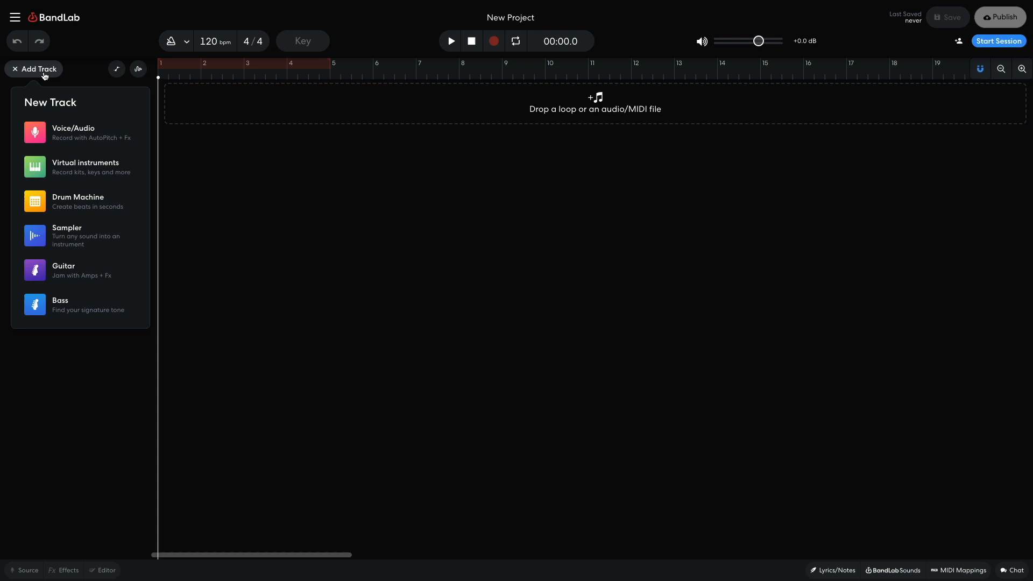
pyautogui.click(72, 164)
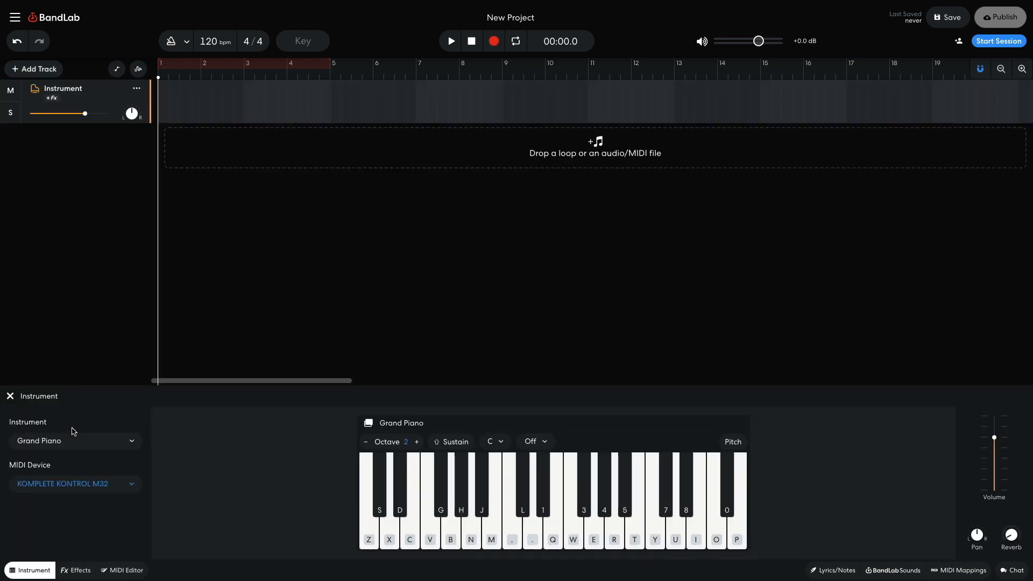
pyautogui.click(75, 441)
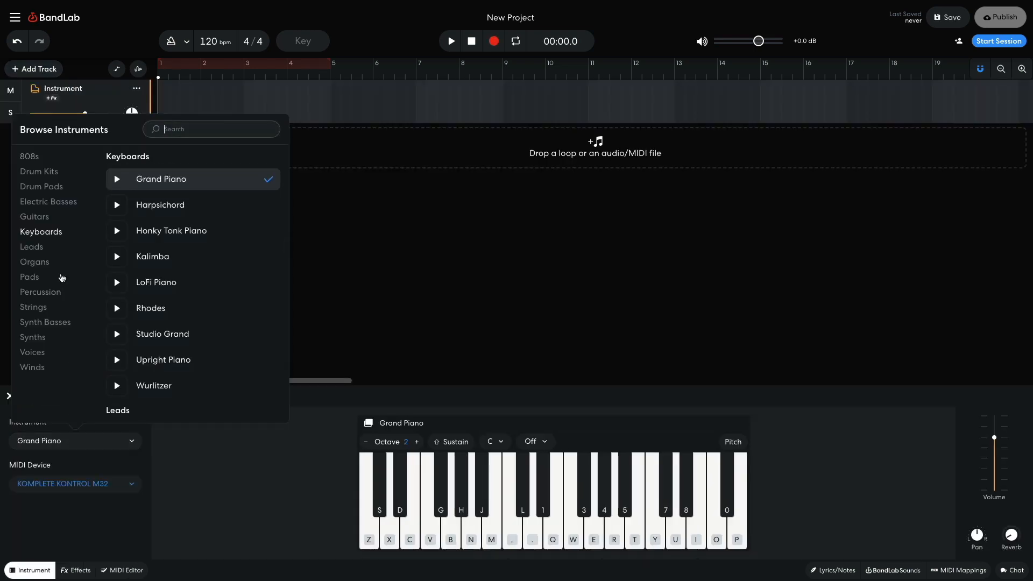
pyautogui.click(63, 189)
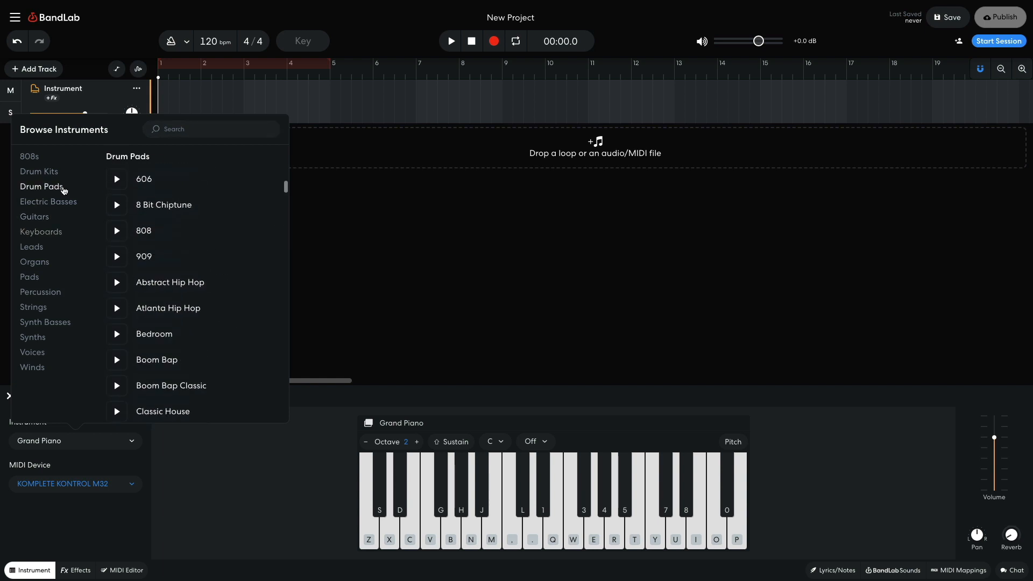
pyautogui.click(152, 263)
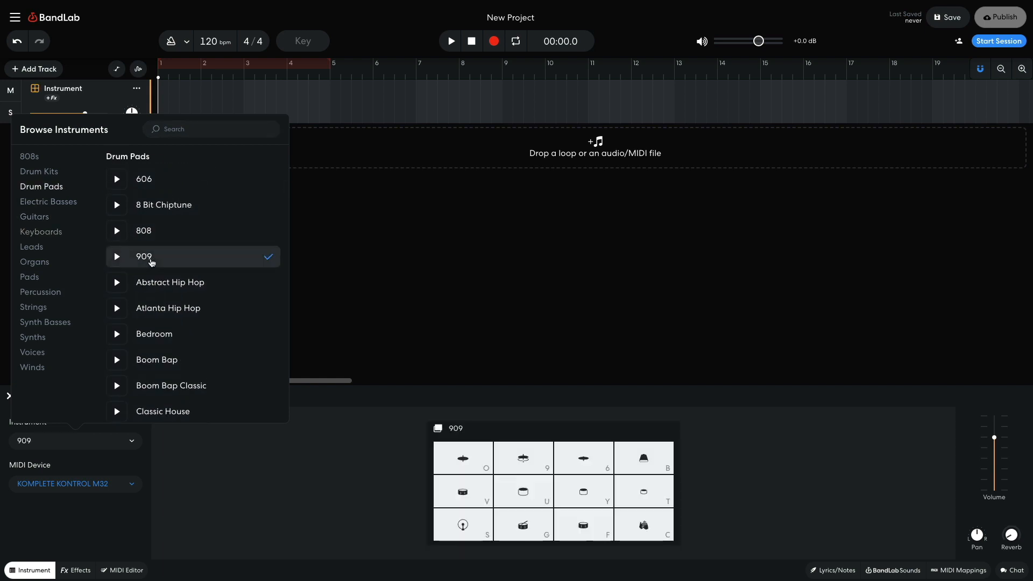
pyautogui.click(348, 252)
# Step: Create a MIDI region at bar 1 of the instrument track, add one kick note on its first beat and play it
pyautogui.doubleClick(182, 106)
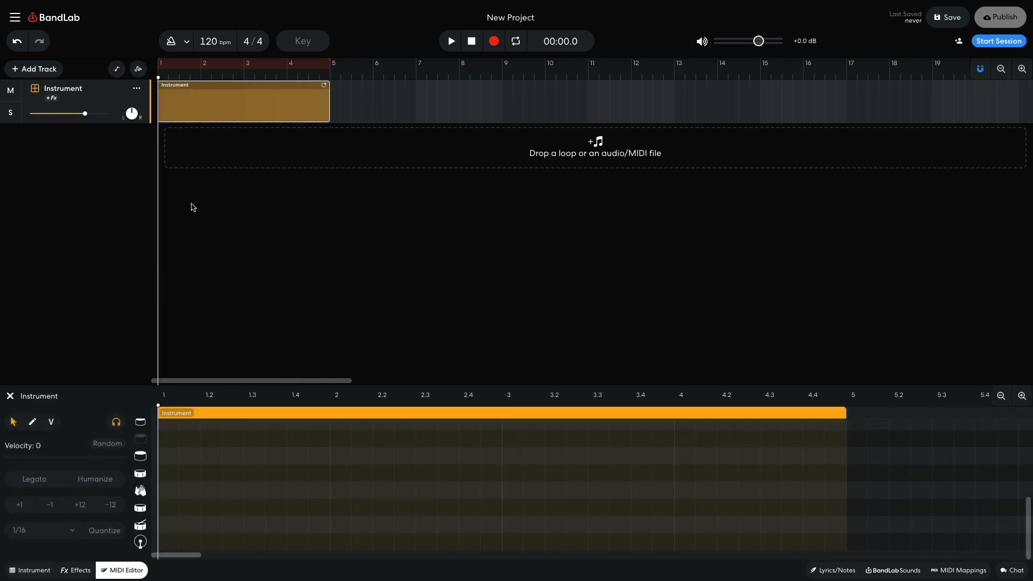
pyautogui.doubleClick(173, 542)
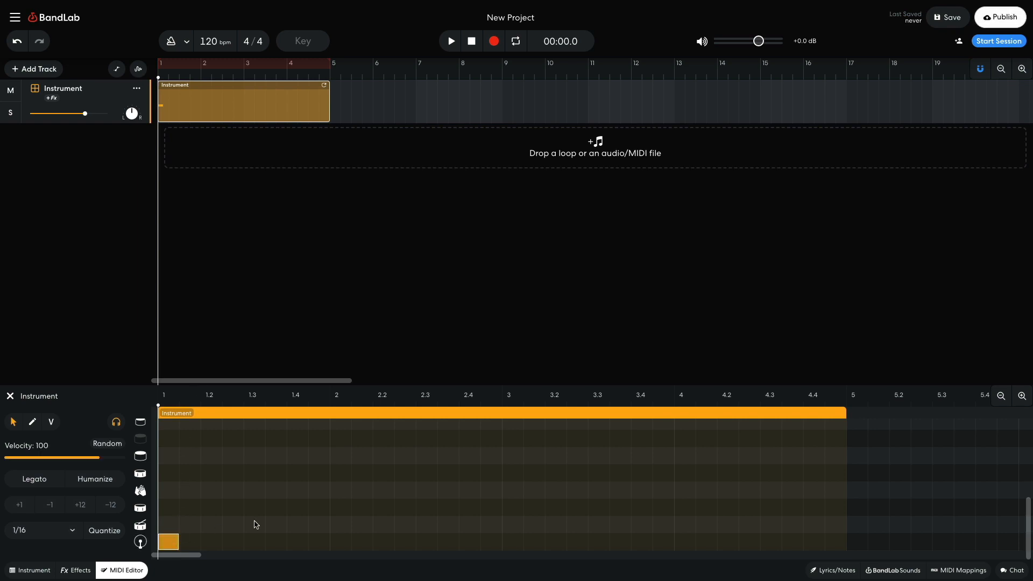
pyautogui.press('space')
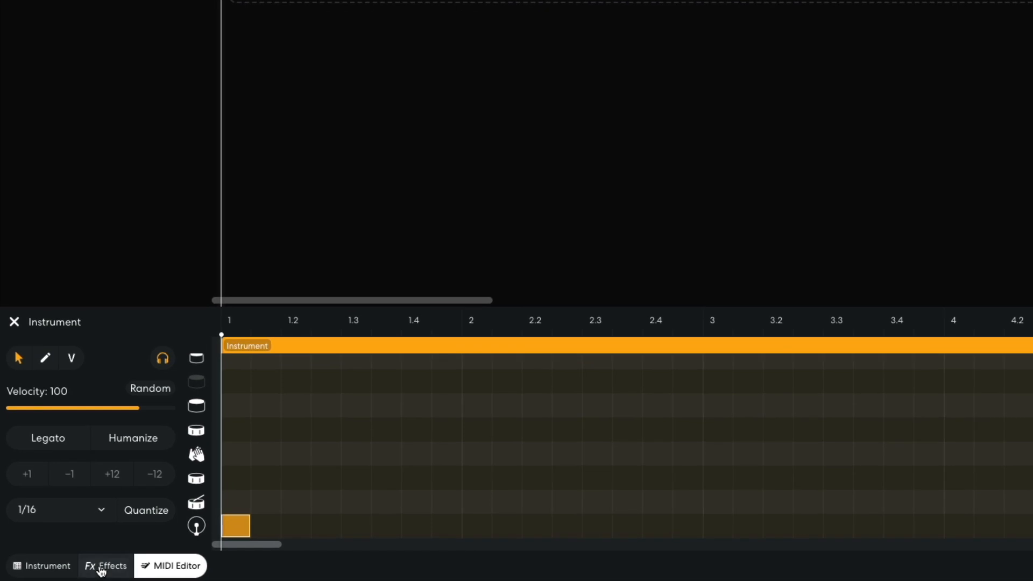
# Step: Add the Space Maker reverb to the instrument track's effects chain
pyautogui.click(73, 572)
pyautogui.click(258, 458)
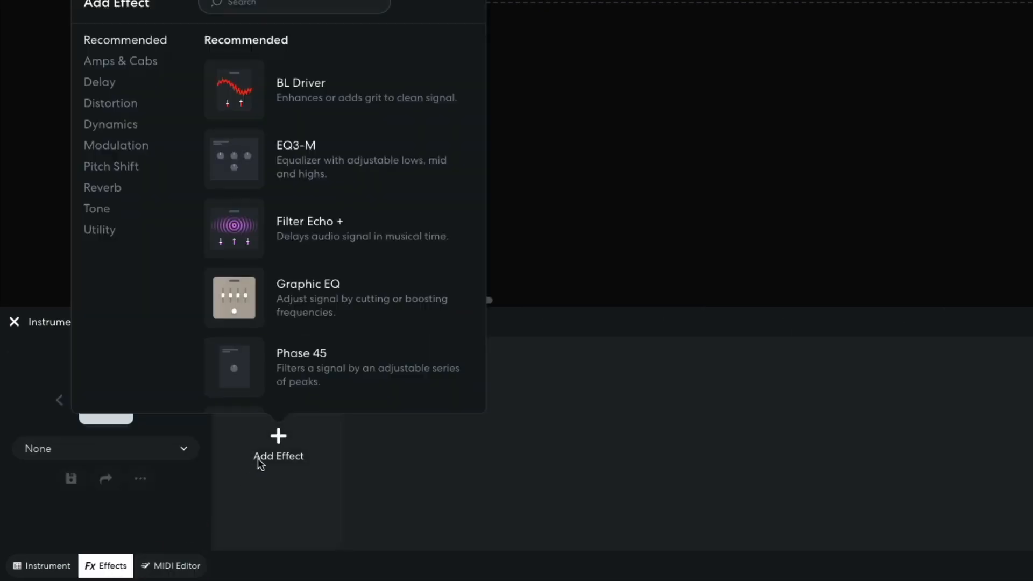
pyautogui.click(115, 189)
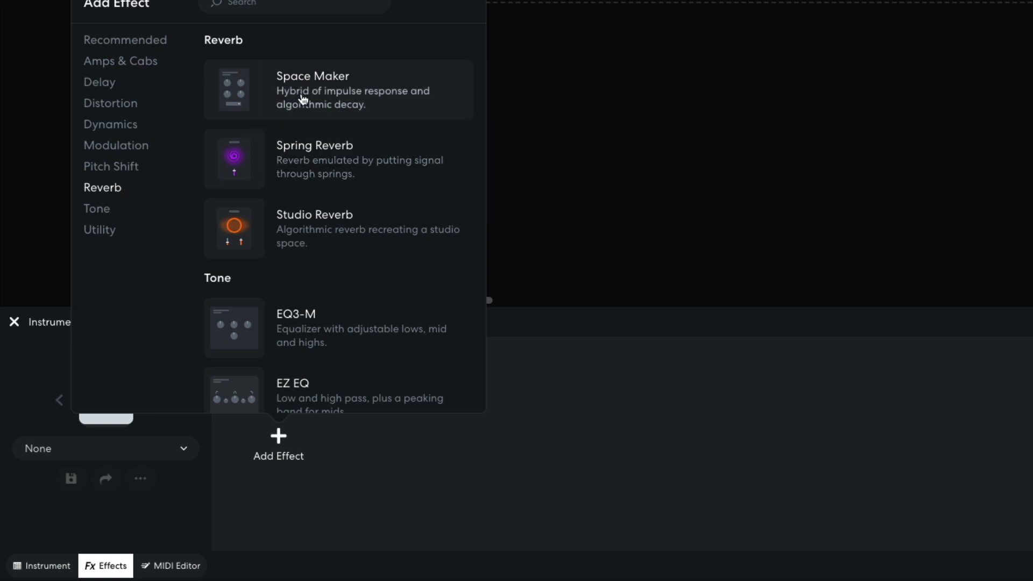
pyautogui.click(302, 100)
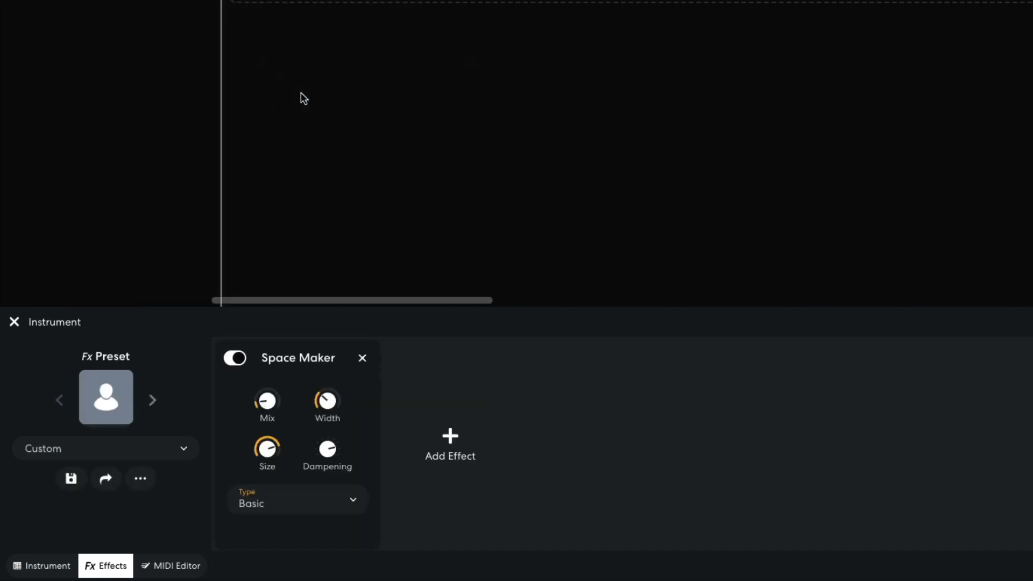
# Step: Raise Space Maker's Mix, Width, Size and Dampening to their maximum values
pyautogui.moveTo(266, 401); pyautogui.dragTo(281, 153)
pyautogui.moveTo(327, 399); pyautogui.dragTo(320, 184)
pyautogui.moveTo(261, 447); pyautogui.dragTo(273, 333)
pyautogui.moveTo(327, 438)
pyautogui.moveTo(327, 439); pyautogui.dragTo(327, 304)
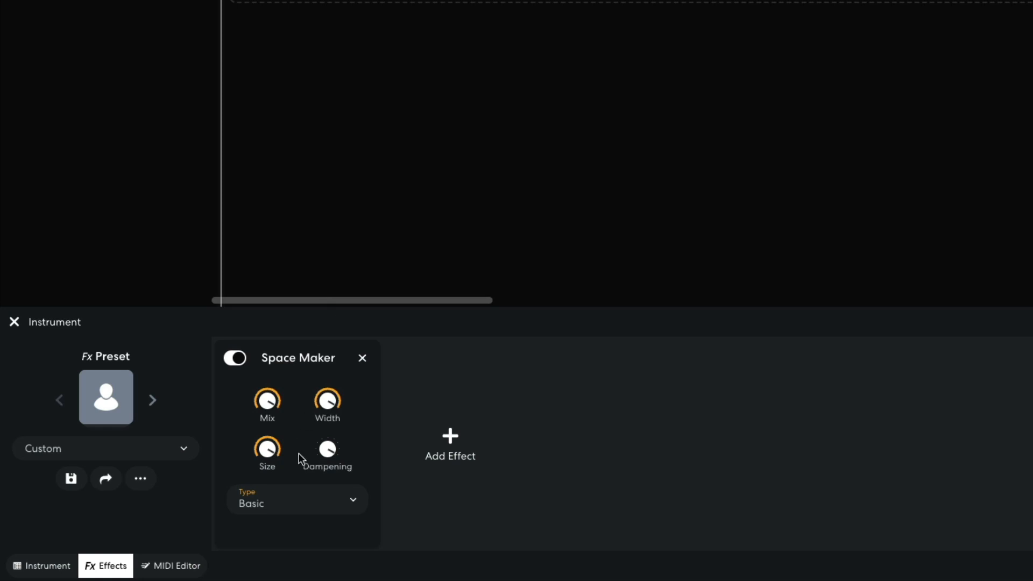
# Step: Set Space Maker's reverb type to Large Hall and play back the kick with it
pyautogui.click(297, 502)
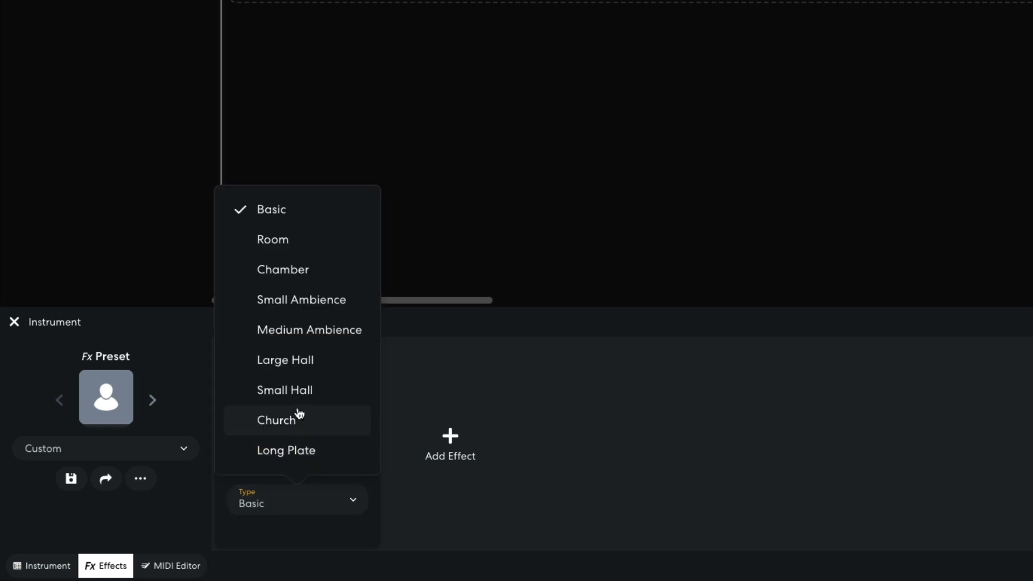
pyautogui.click(298, 361)
pyautogui.press('space')
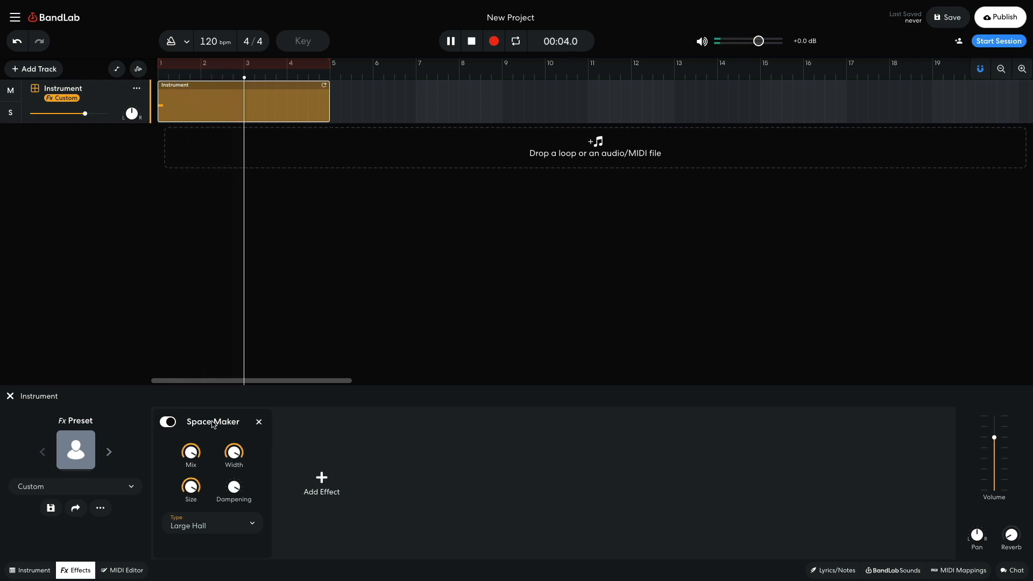
pyautogui.press('space')
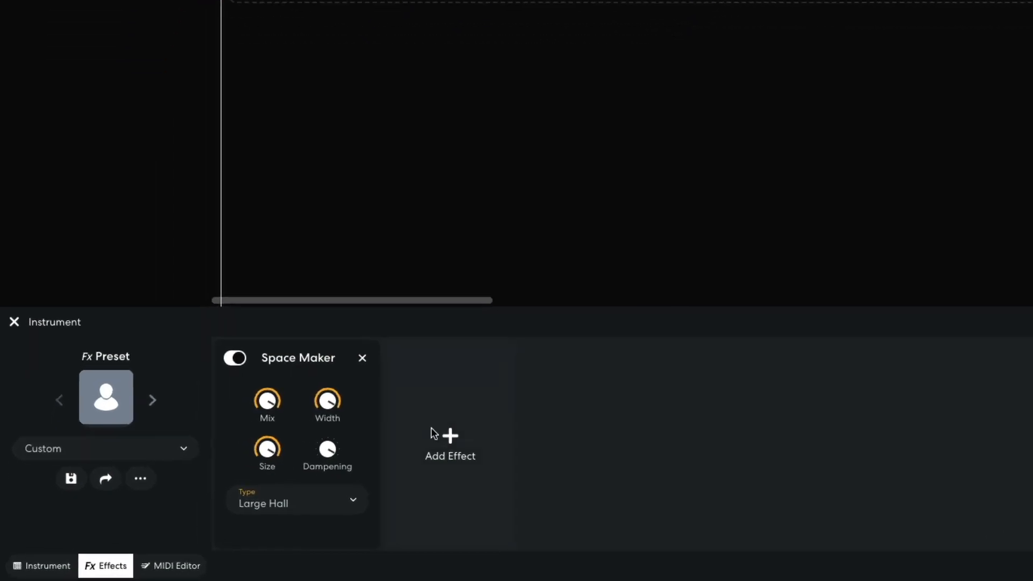
# Step: Add a Multi Filter from the Tone effects and place it before Space Maker in the chain
pyautogui.click(334, 473)
pyautogui.click(266, 210)
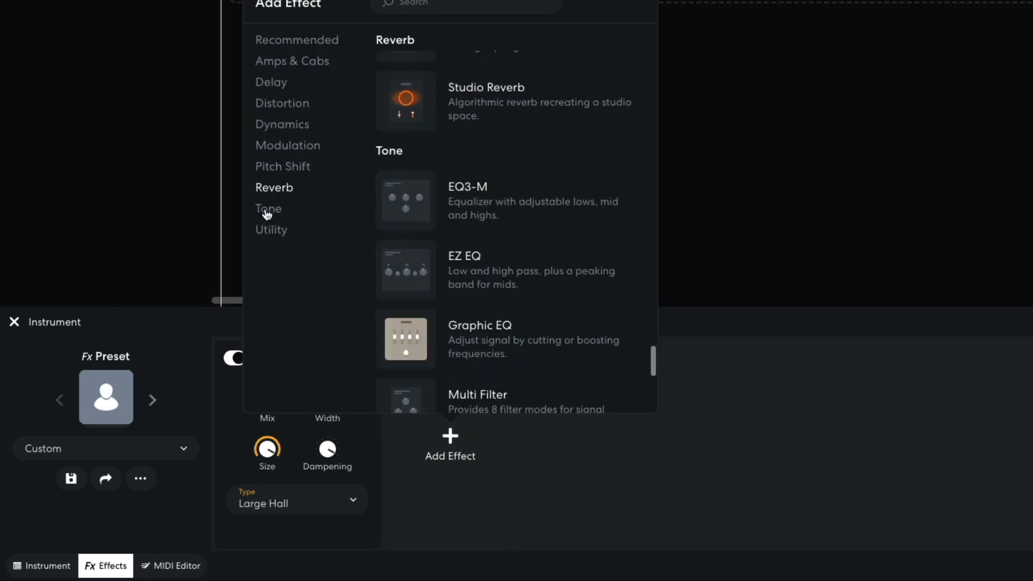
pyautogui.click(431, 299)
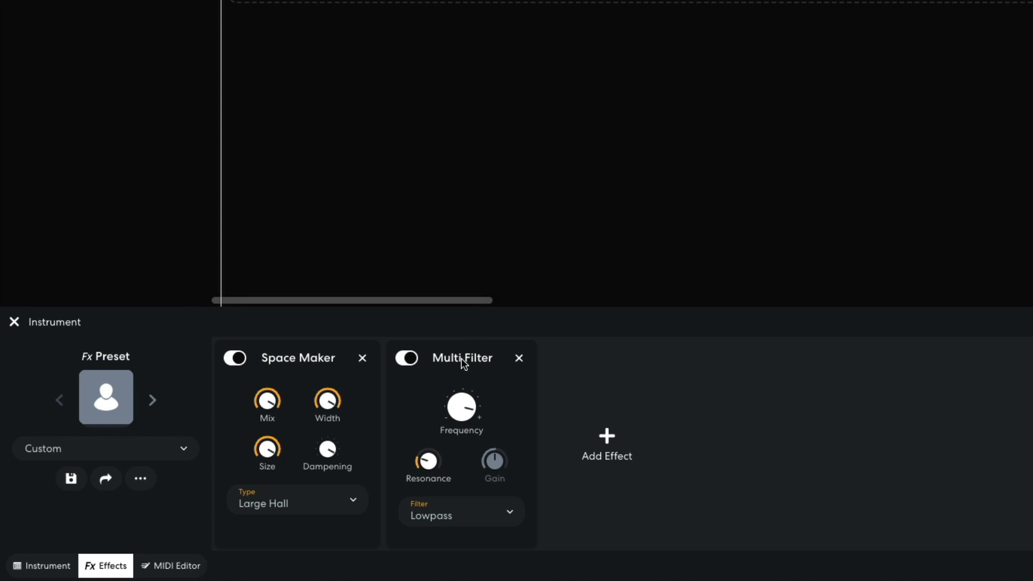
pyautogui.moveTo(461, 360); pyautogui.dragTo(236, 368)
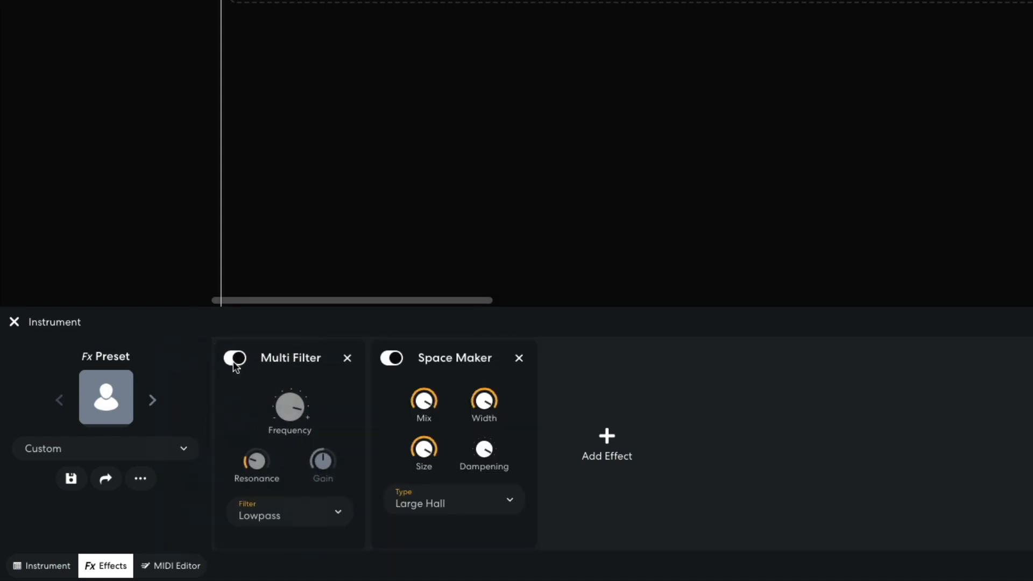
# Step: Set the Multi Filter's lowpass frequency to 165 Hz and play back the filtered kick
pyautogui.click(291, 430)
pyautogui.write('1')
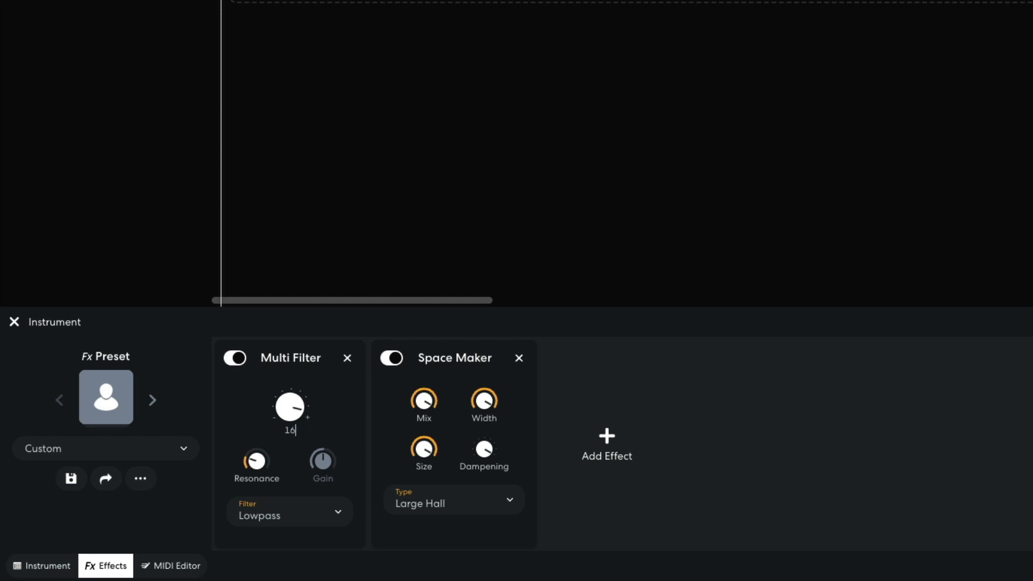
pyautogui.write('65')
pyautogui.press('Return')
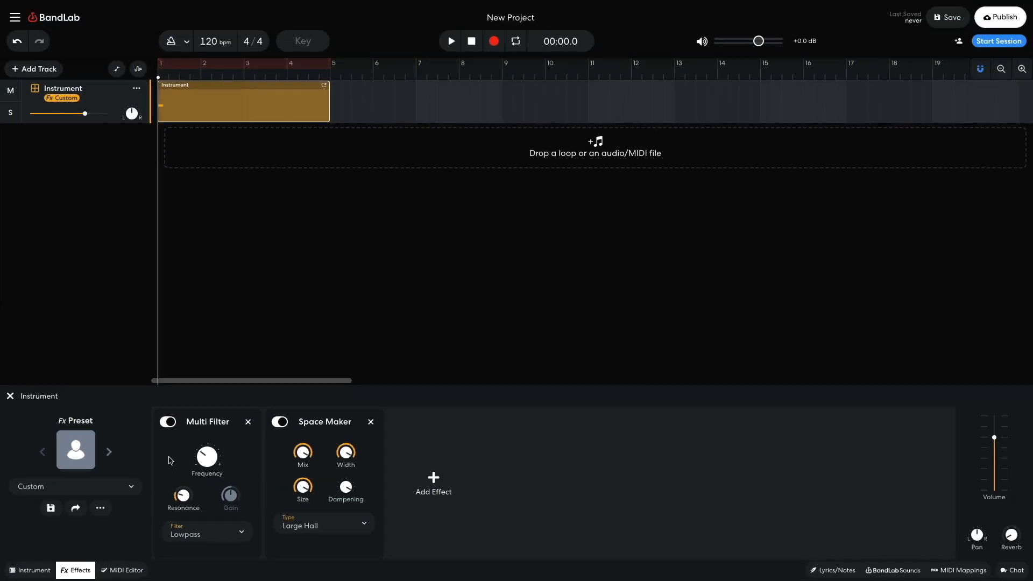
pyautogui.press('space')
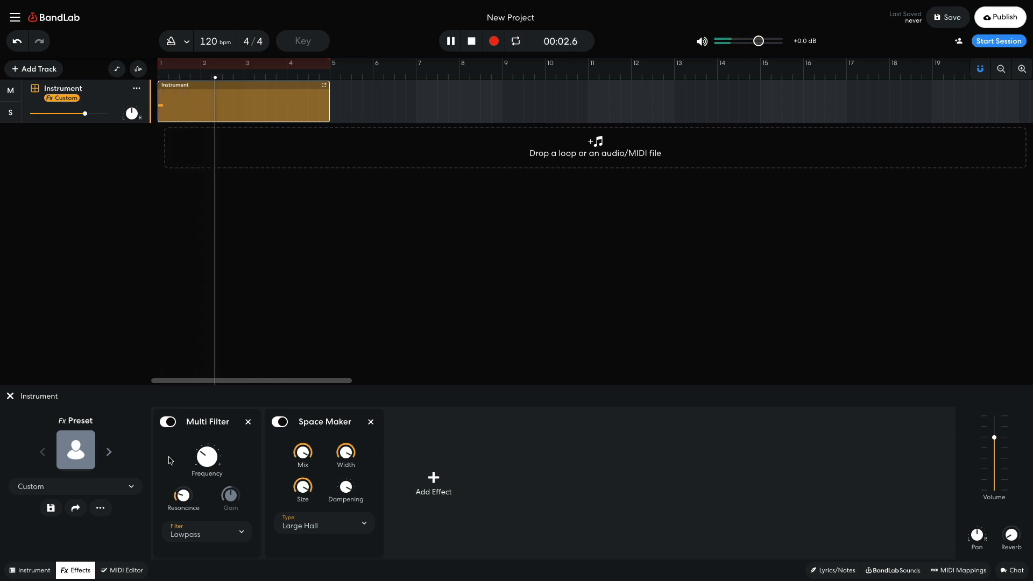
pyautogui.press('space')
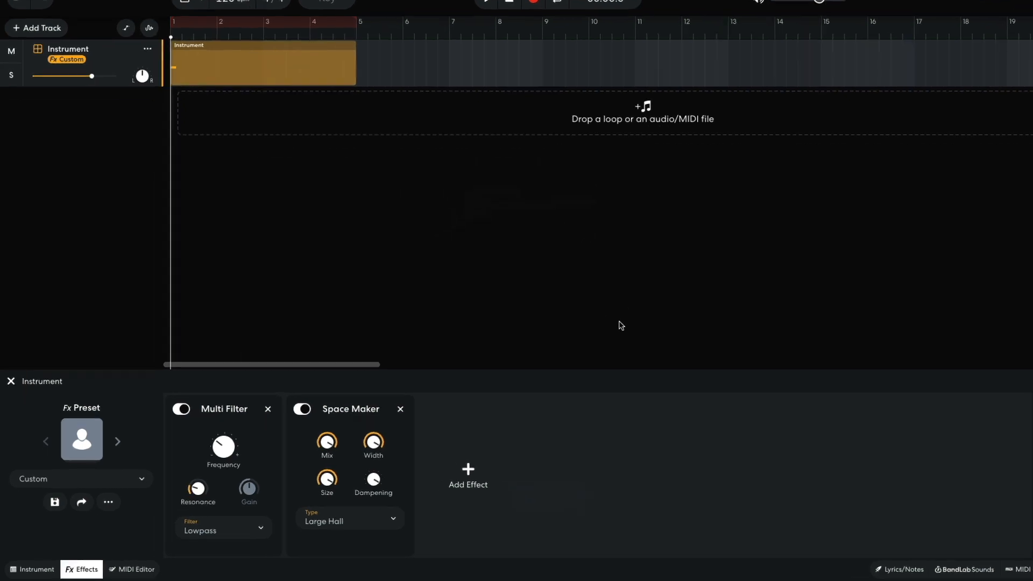
# Step: Add the DIGI Comp compressor from the Dynamics effects after Space Maker
pyautogui.click(433, 478)
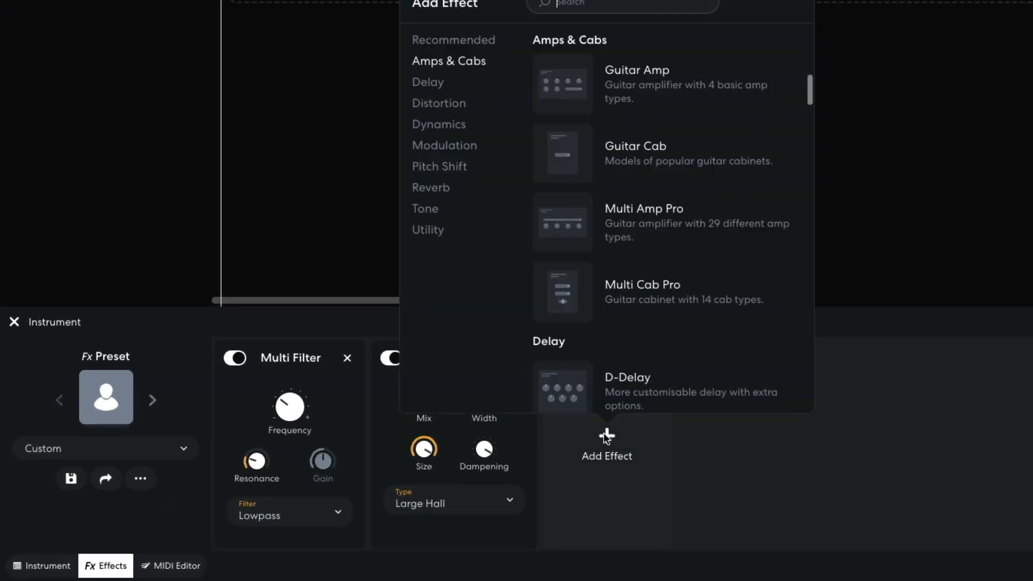
pyautogui.click(451, 126)
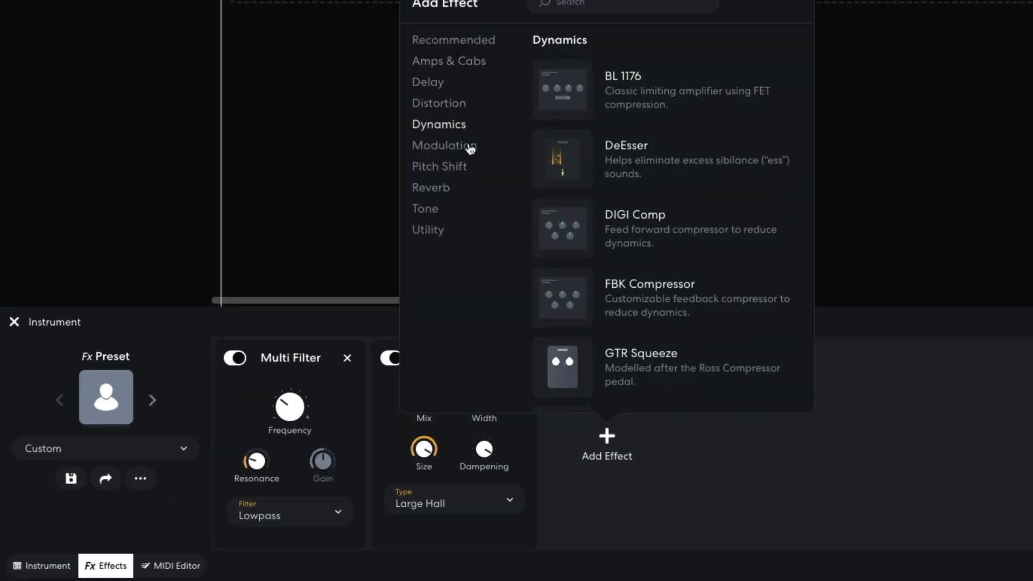
pyautogui.click(573, 225)
pyautogui.scroll(-3, 573, 225)
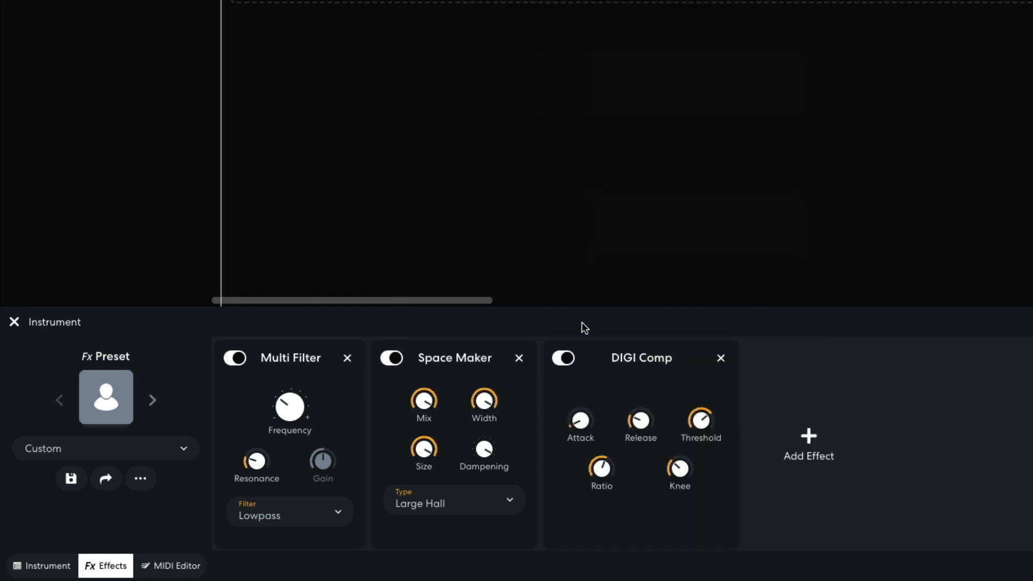
# Step: Raise the DIGI Comp's Ratio to its maximum, play back the compressed kick and return to the project start
pyautogui.moveTo(601, 467); pyautogui.dragTo(593, 234)
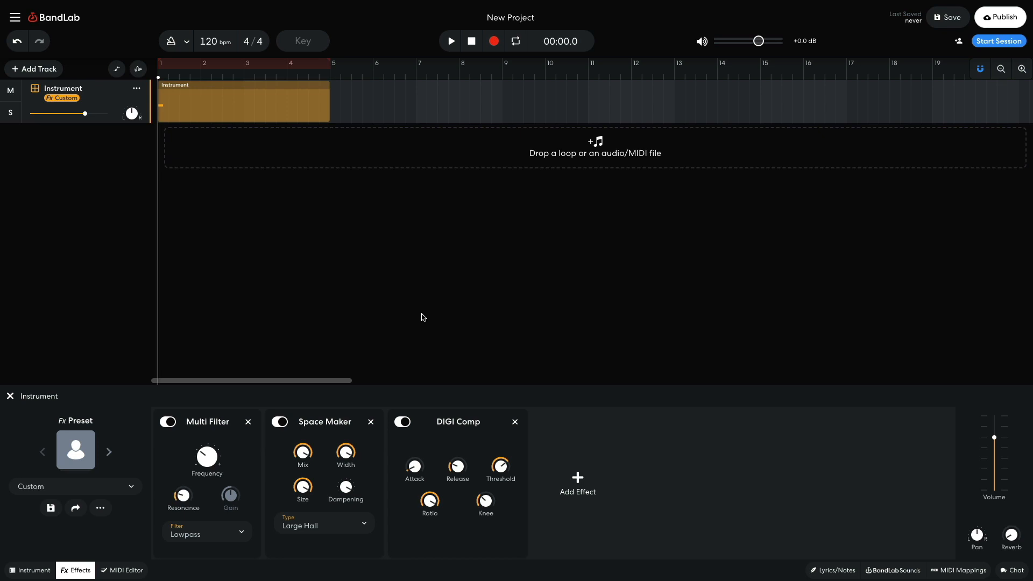
pyautogui.press('space')
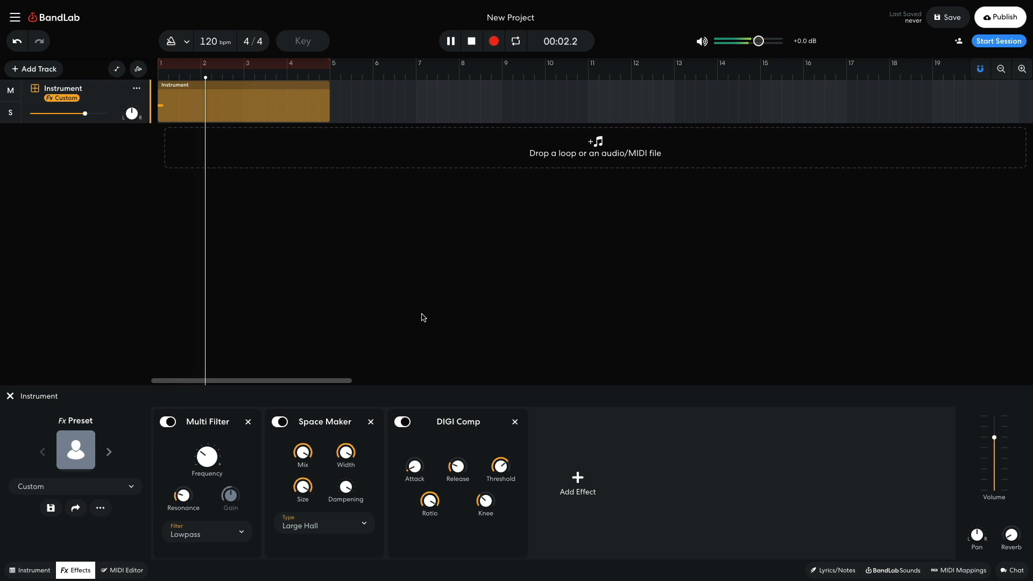
pyautogui.press('space')
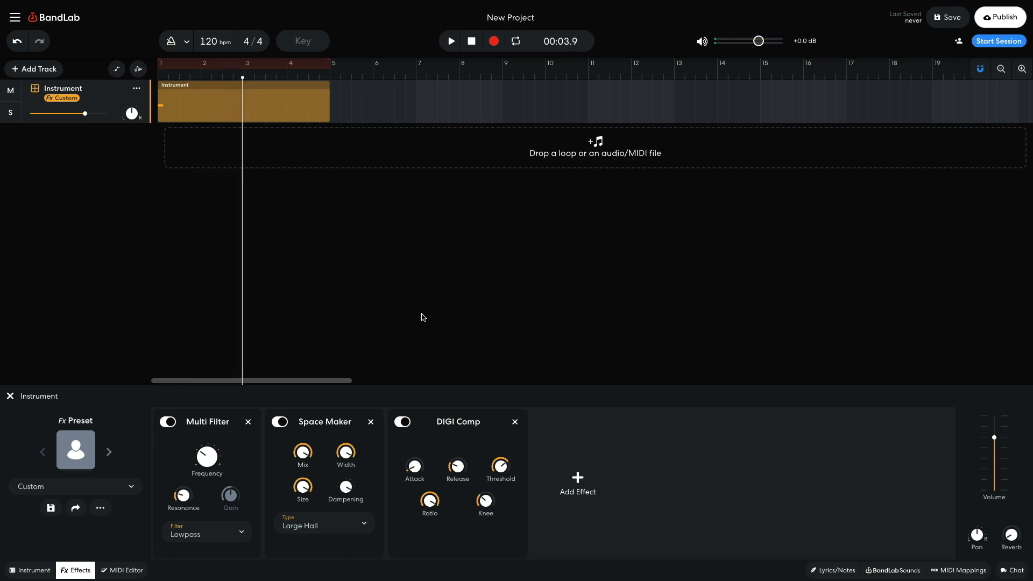
pyautogui.press('Return')
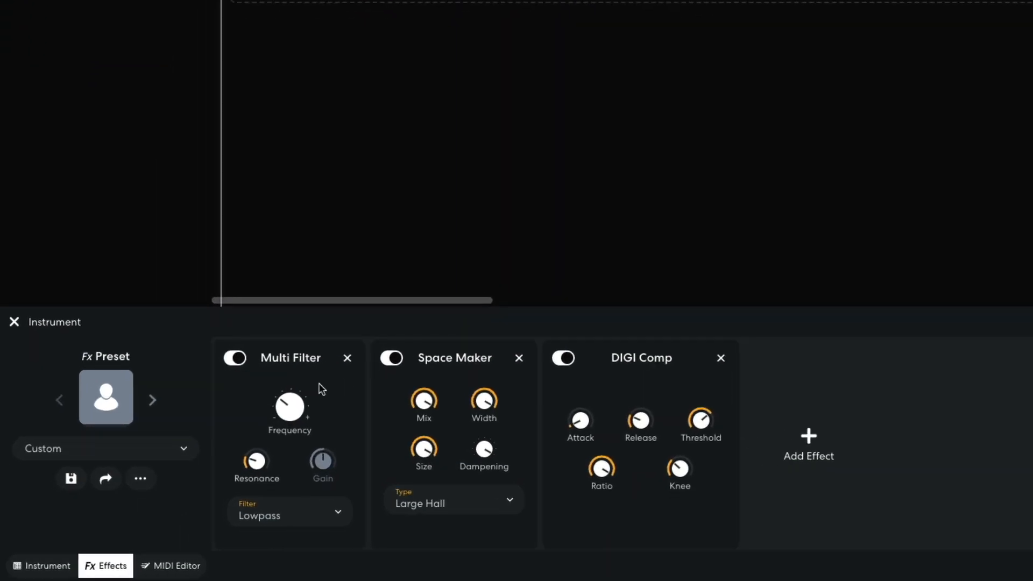
# Step: Set the Multi Filter's frequency to 388 Hz, change the Space Maker type to Long Plate and play back the result
pyautogui.moveTo(285, 405); pyautogui.dragTo(286, 376)
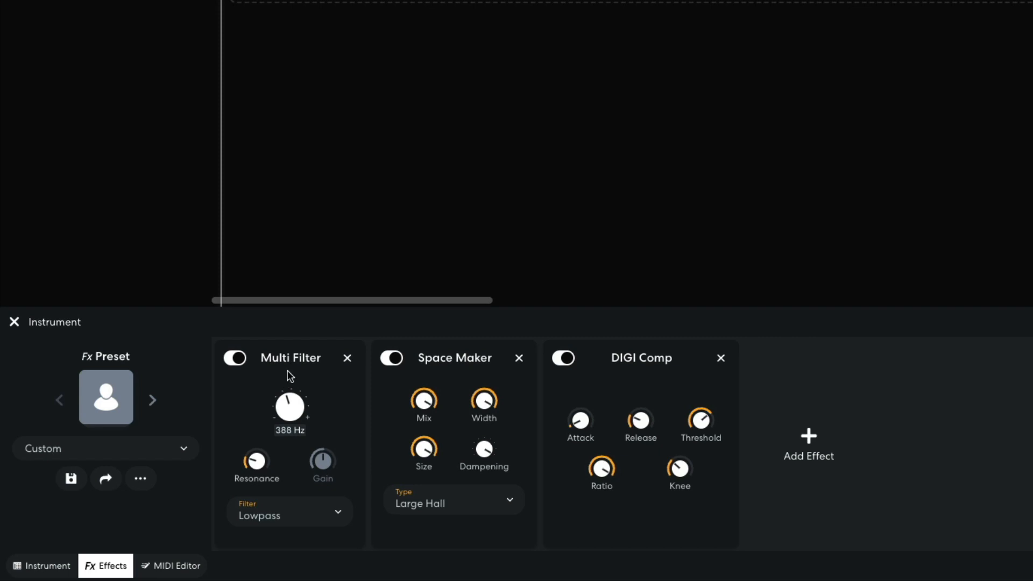
pyautogui.click(439, 501)
pyautogui.click(438, 450)
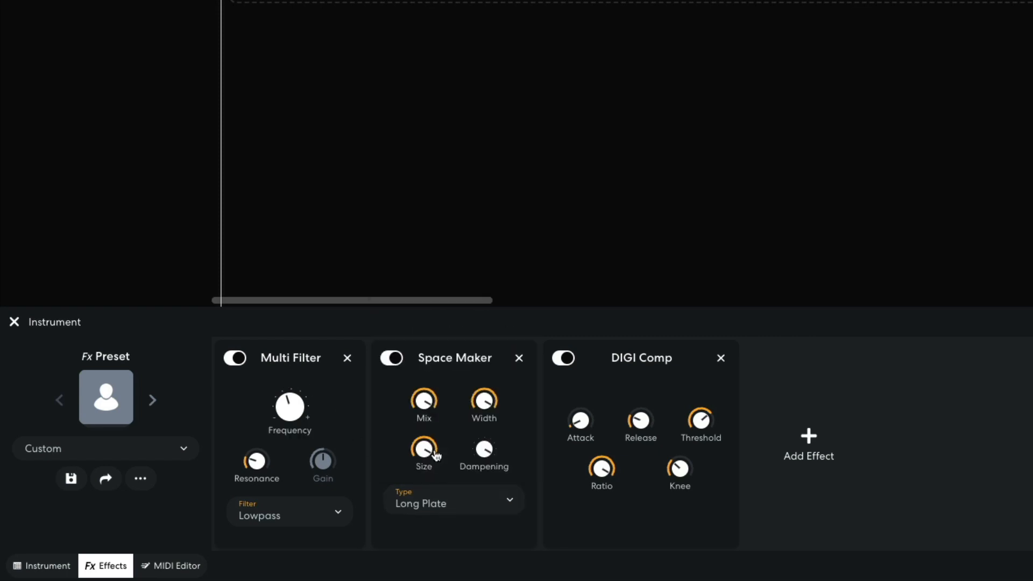
pyautogui.press('space')
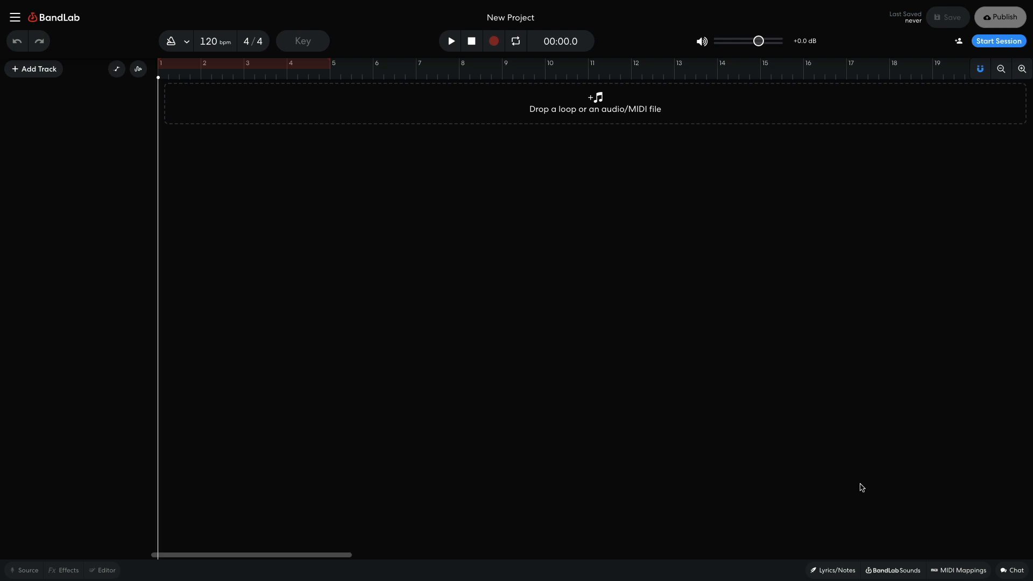
# Step: Search the BandLab Sounds library for "white noise"
pyautogui.click(895, 571)
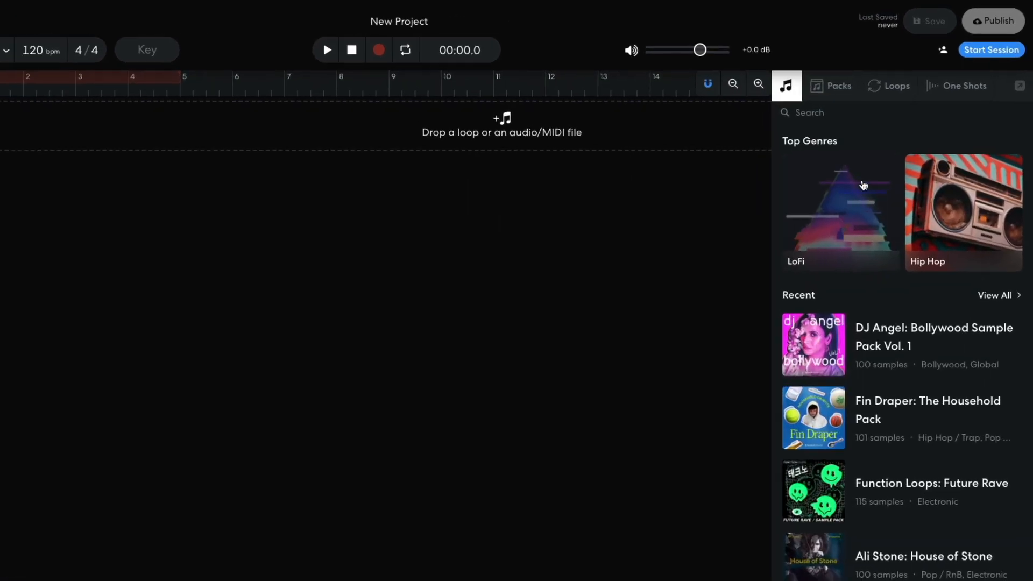
pyautogui.write('white noise')
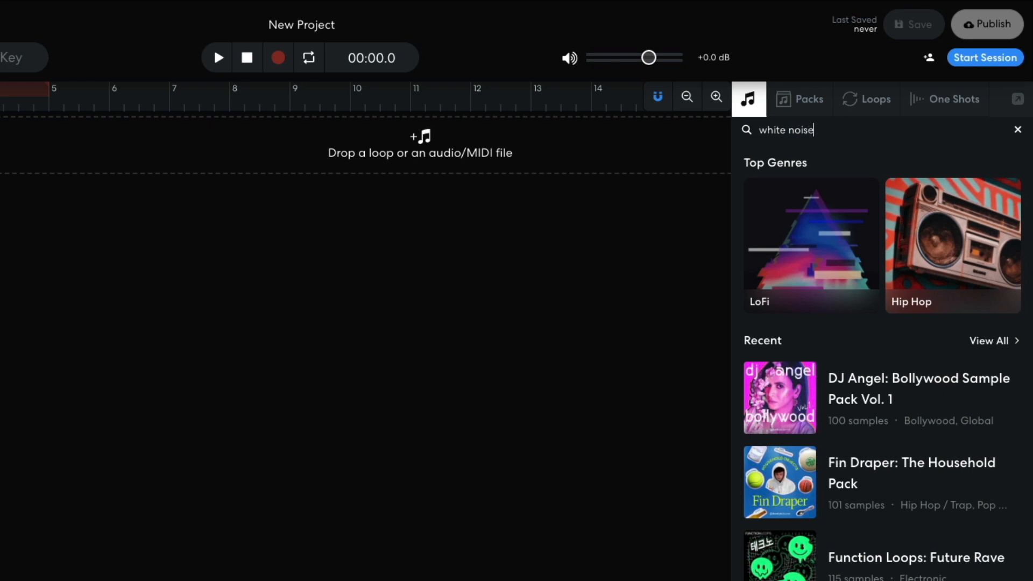
pyautogui.press('Return')
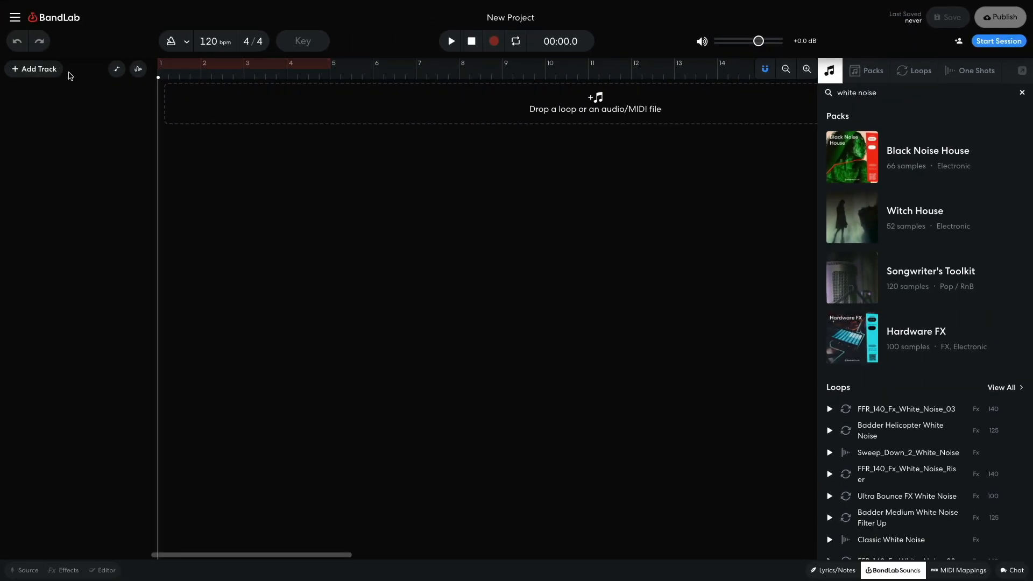
# Step: Add a Sampler track and load a white noise sample from the search results onto its first pad
pyautogui.click(45, 70)
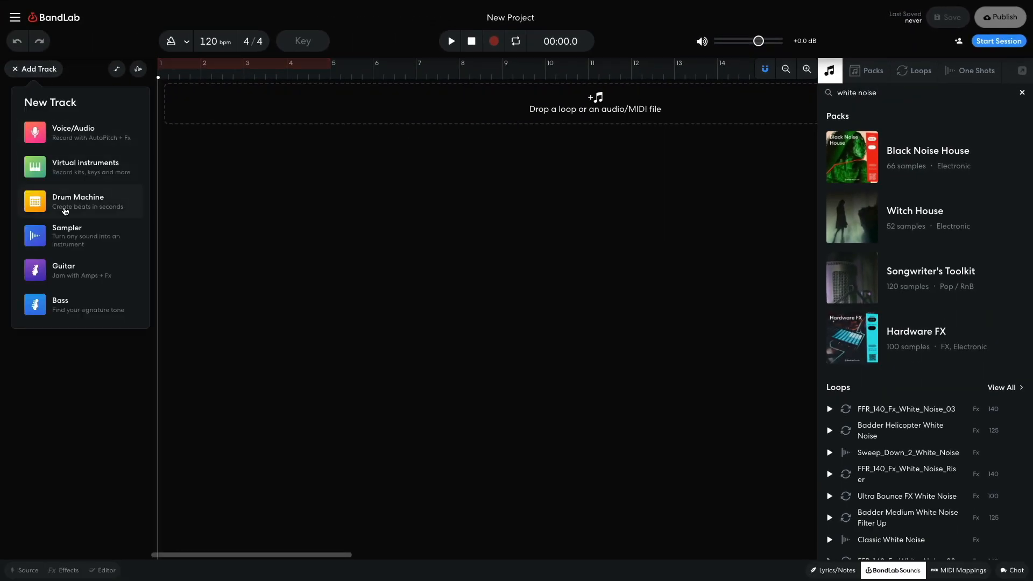
pyautogui.click(66, 235)
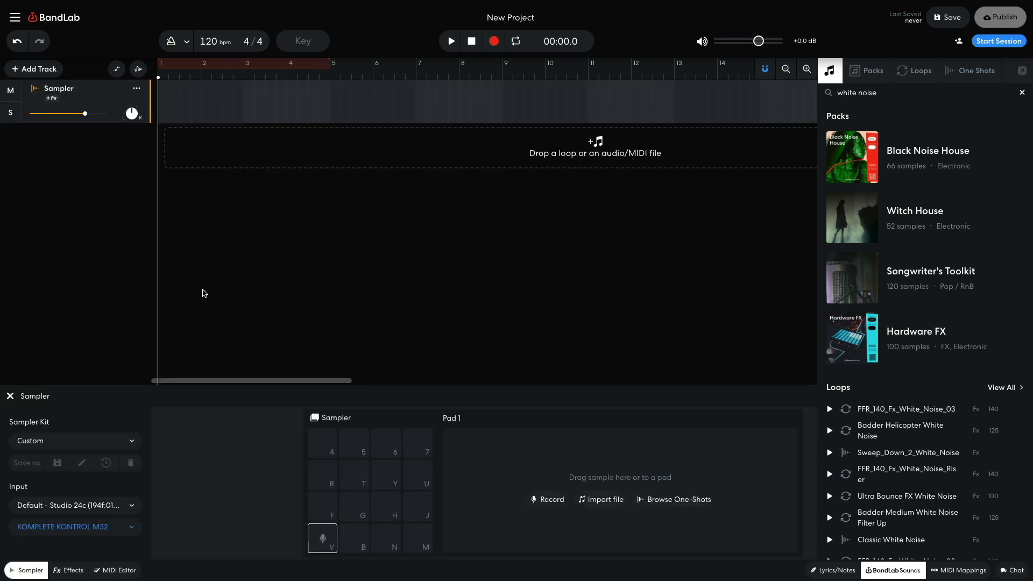
pyautogui.scroll(-3, 845, 473)
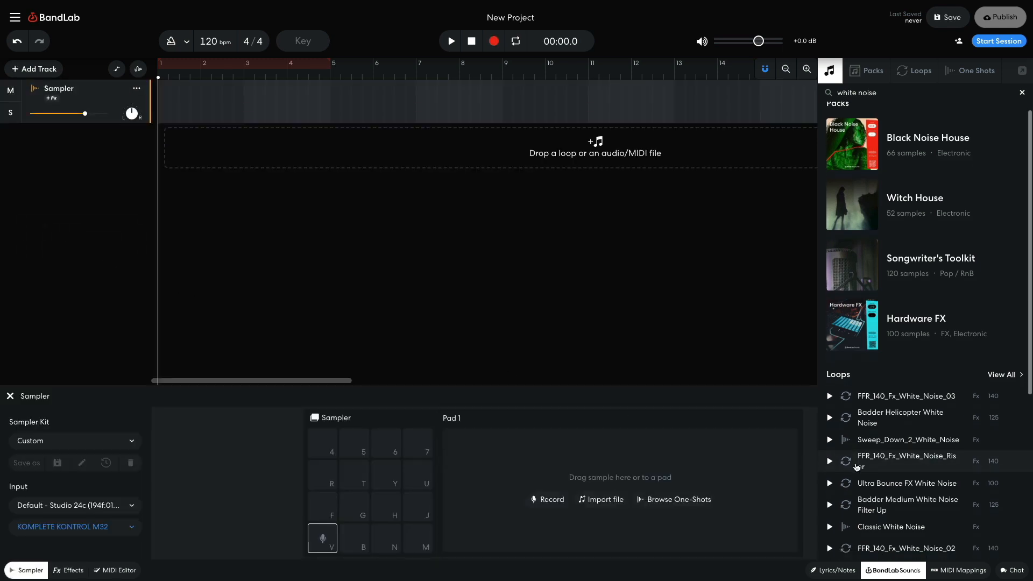
pyautogui.moveTo(867, 488); pyautogui.dragTo(323, 538)
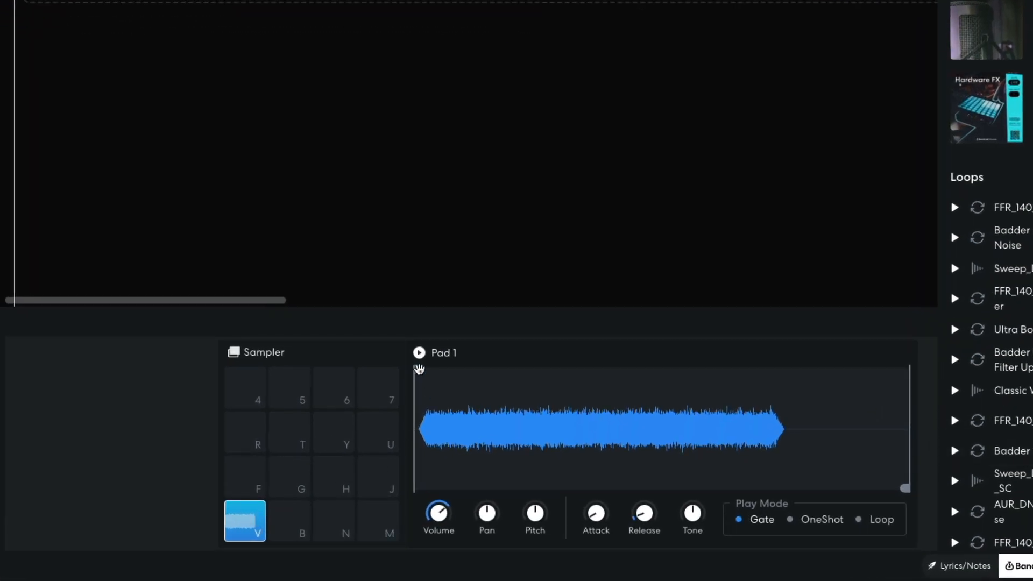
# Step: Trim both faded ends off the Pad 1 white noise sample and preview it with the play mode set to Loop
pyautogui.moveTo(420, 369); pyautogui.dragTo(458, 377)
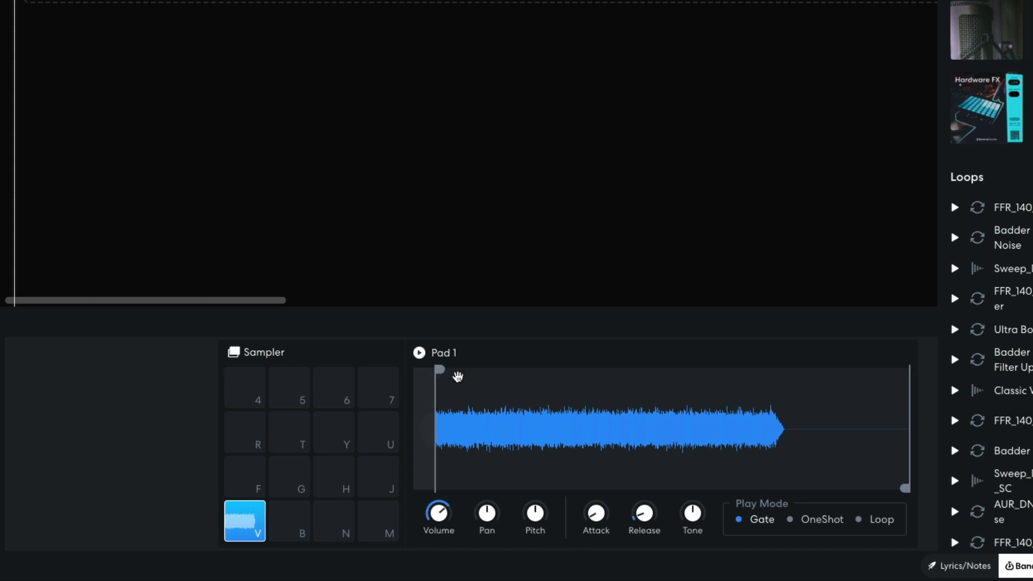
pyautogui.moveTo(906, 488); pyautogui.dragTo(765, 485)
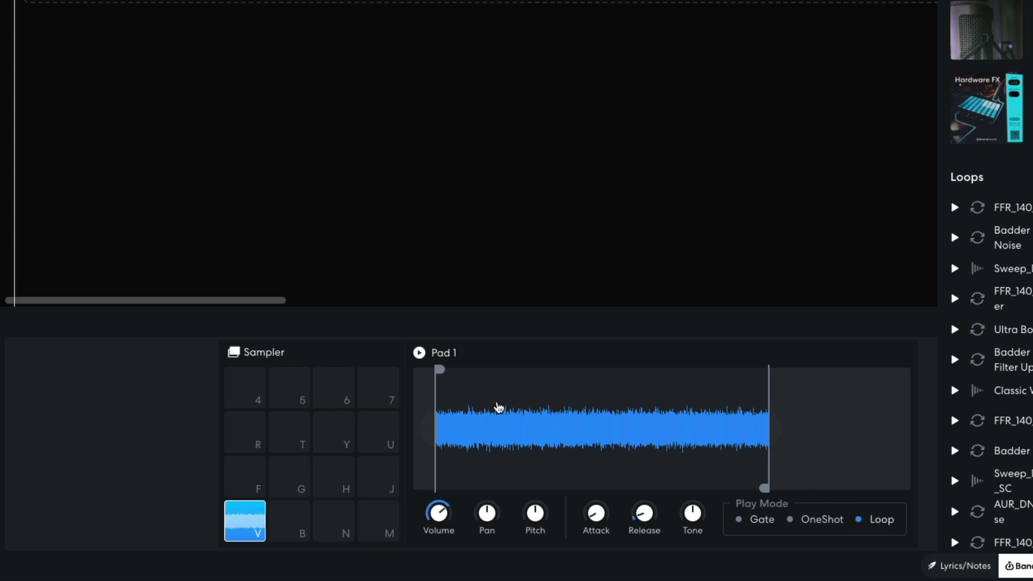
pyautogui.click(420, 354)
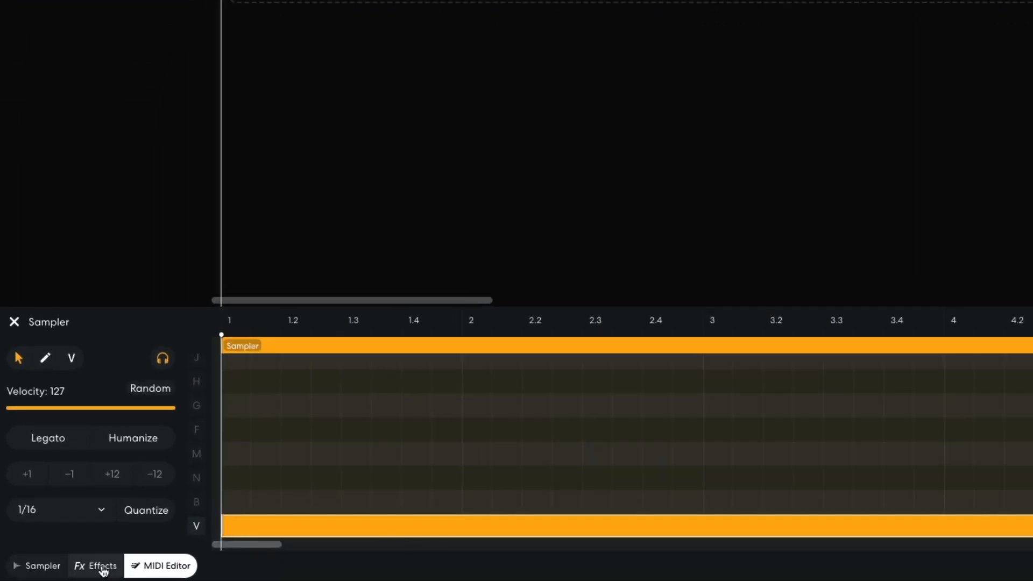
# Step: Add a Multi Filter from the Tone effects to the white noise Sampler track
pyautogui.click(68, 570)
pyautogui.click(265, 449)
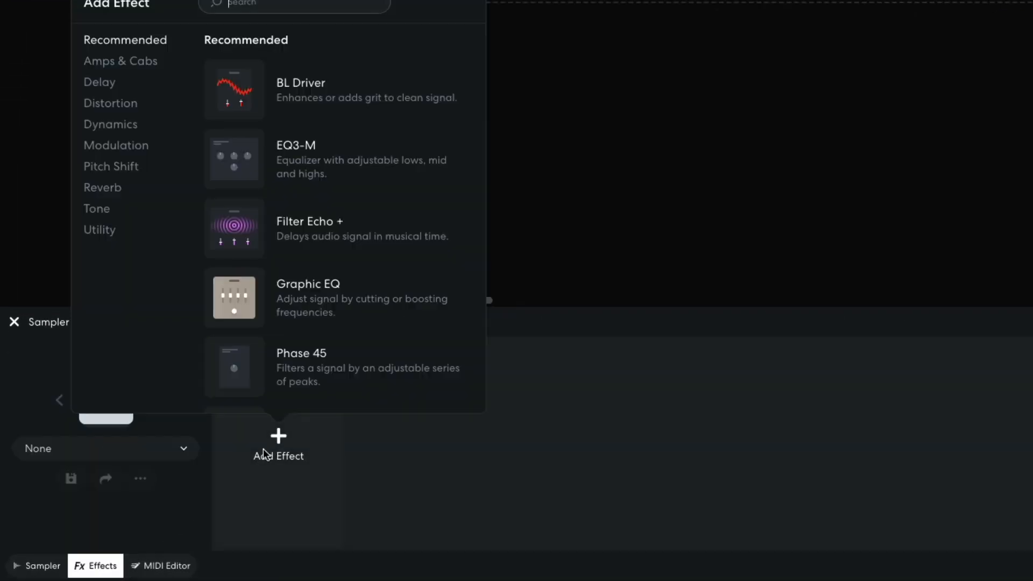
pyautogui.click(95, 209)
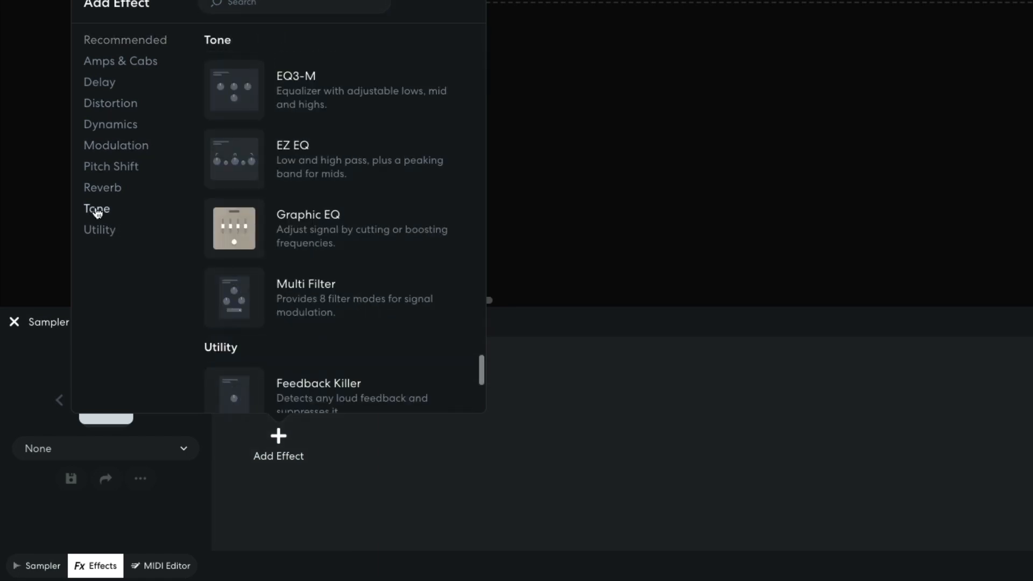
pyautogui.click(266, 300)
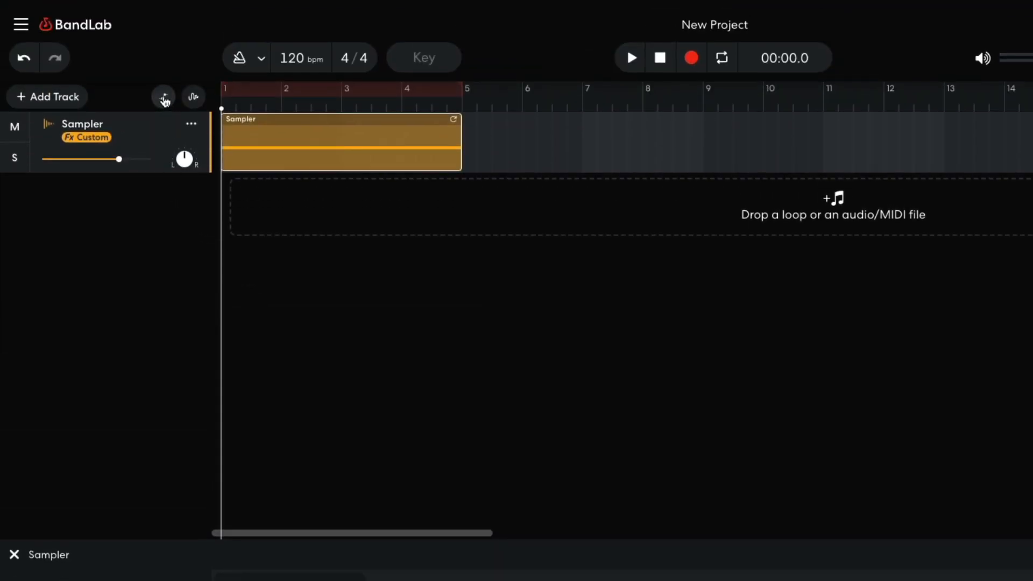
# Step: Show the track automation and select Multi Filter - Frequency as the Sampler track's automated parameter
pyautogui.click(164, 98)
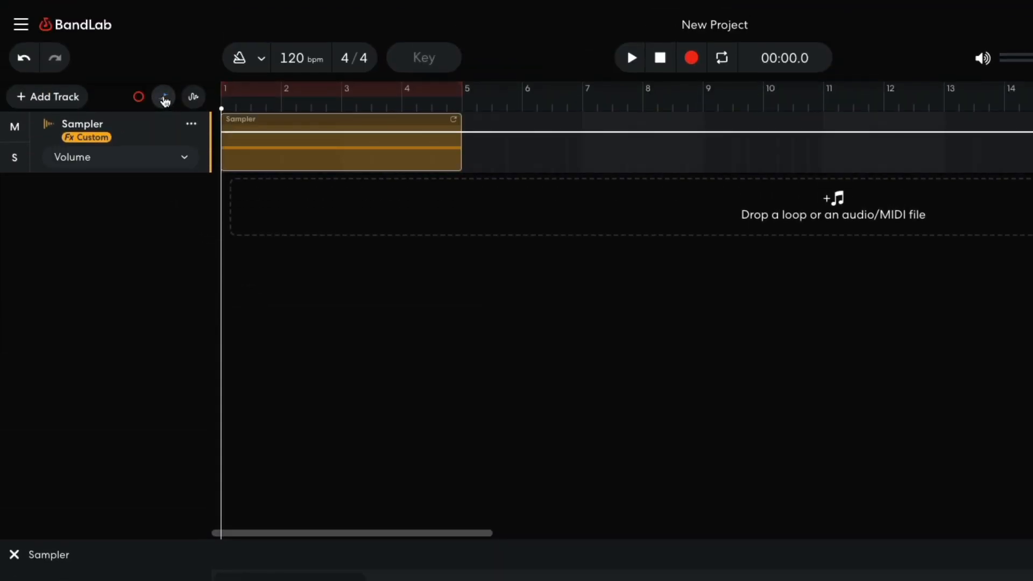
pyautogui.click(150, 163)
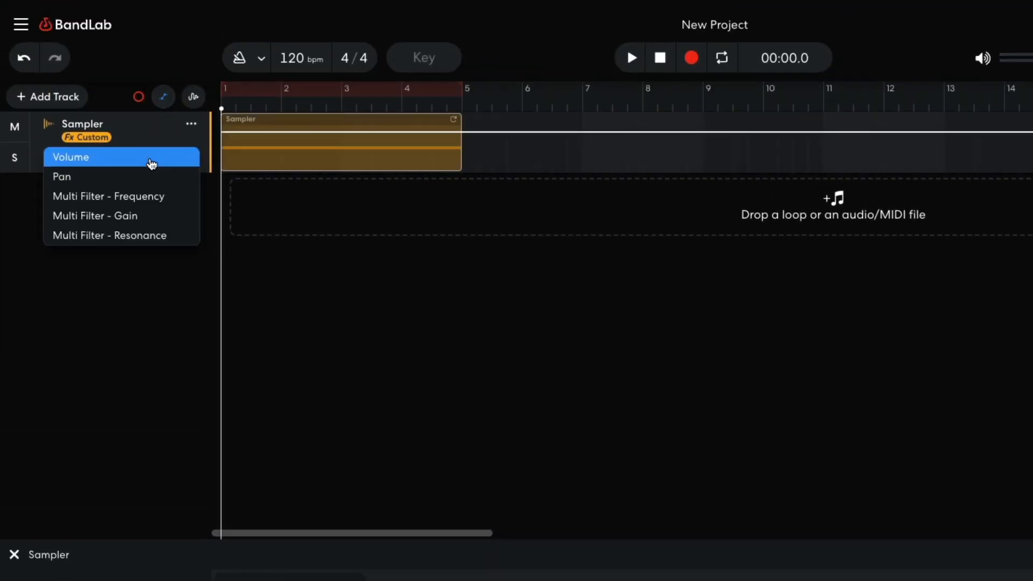
pyautogui.click(151, 198)
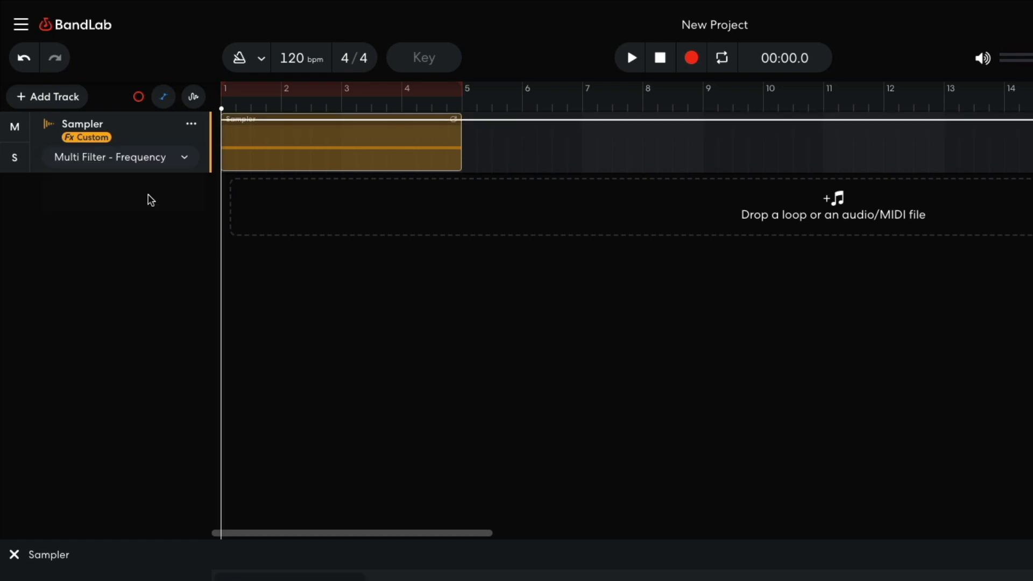
# Step: Automate the filter frequency to rise from 173 Hz at bar 1 to its maximum at the region's end, and play it back
pyautogui.click(261, 119)
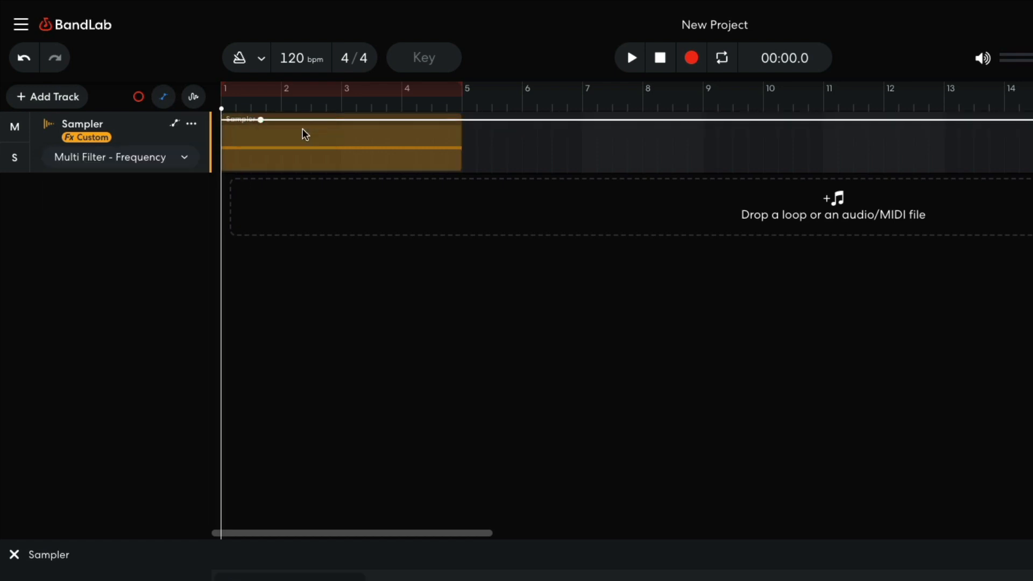
pyautogui.click(405, 119)
pyautogui.moveTo(261, 120); pyautogui.dragTo(223, 169)
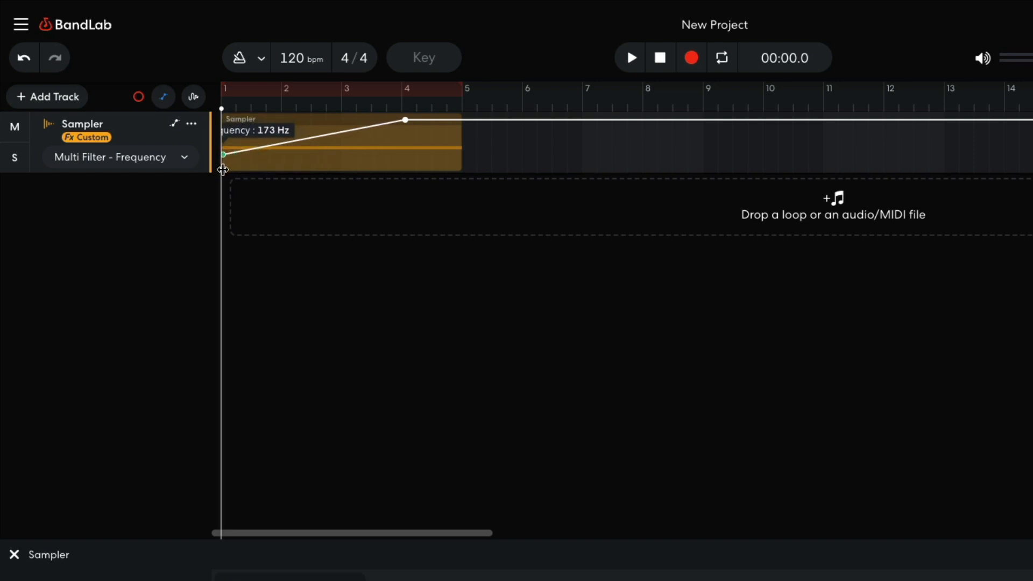
pyautogui.moveTo(407, 119); pyautogui.dragTo(461, 112)
pyautogui.press('space')
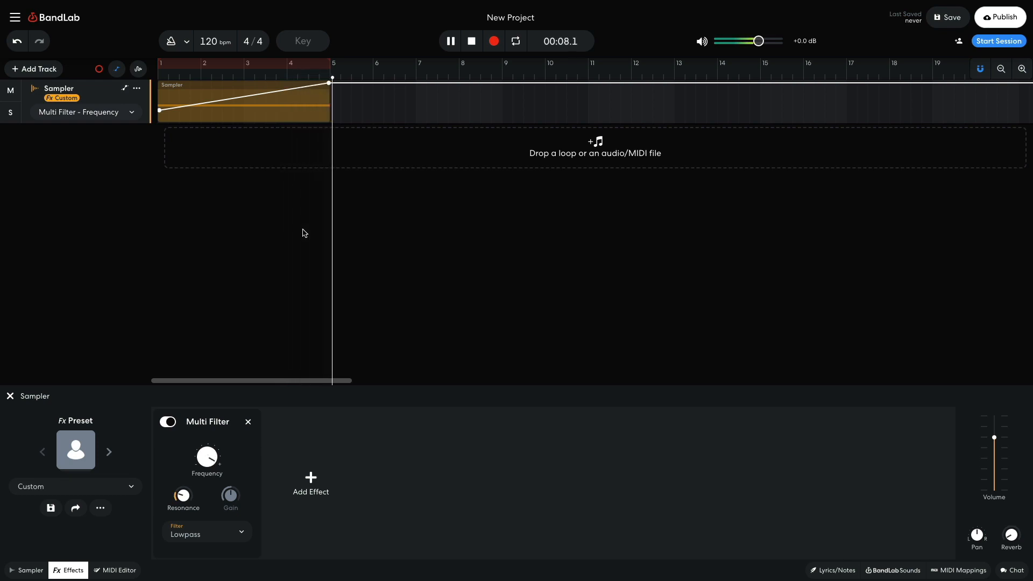
pyautogui.press('space')
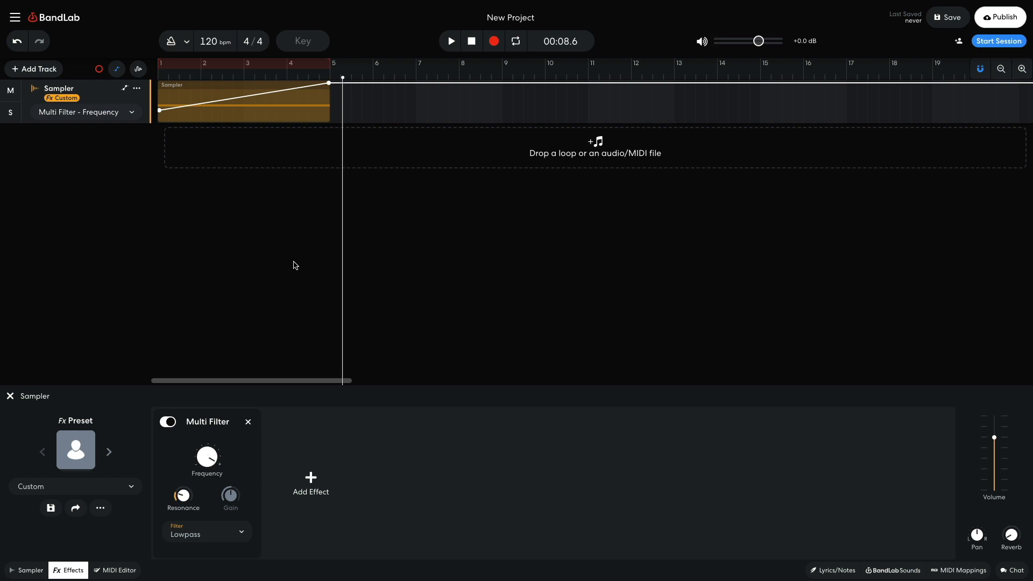
# Step: Add Filter Echo + from the Delay effects after the Multi Filter
pyautogui.click(306, 481)
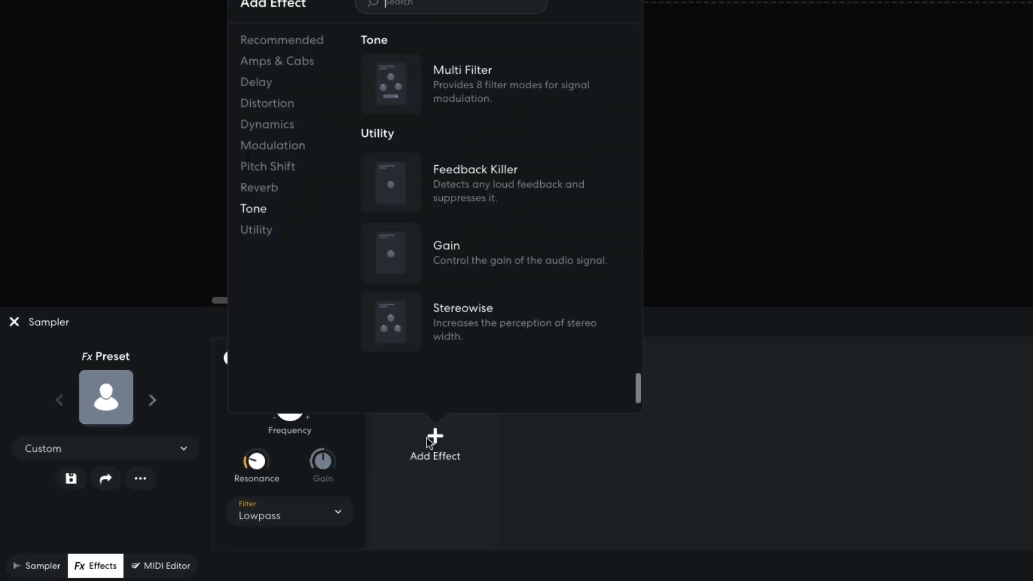
pyautogui.click(250, 85)
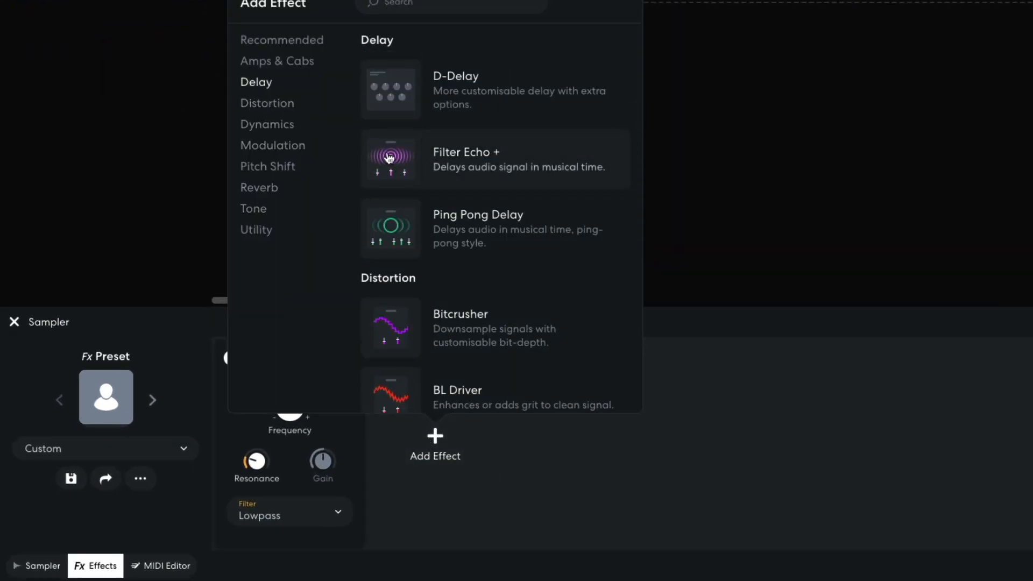
pyautogui.click(389, 157)
# Step: Add Studio Reverb from the Reverb effects after Filter Echo + and play back the riser
pyautogui.click(717, 434)
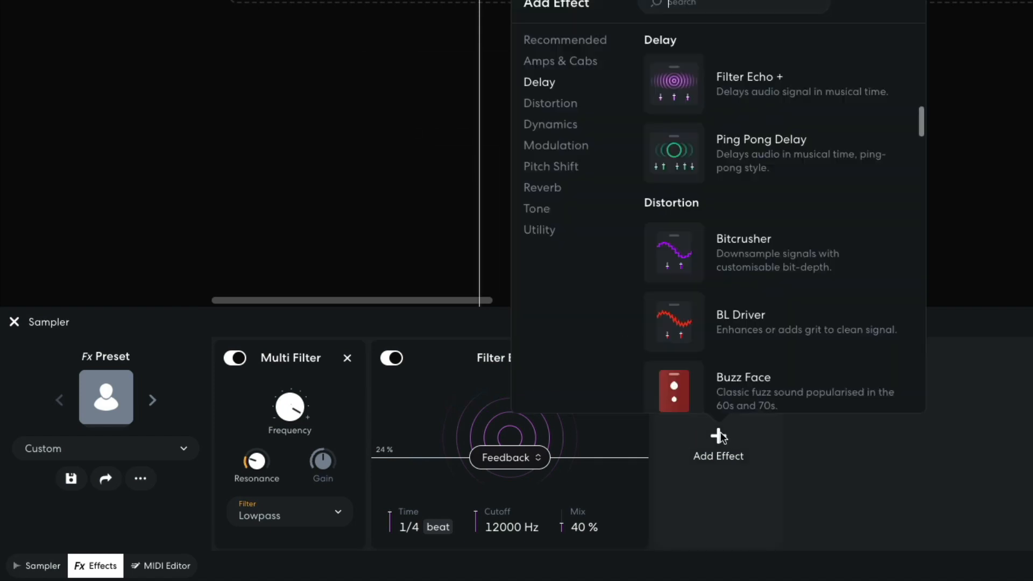
pyautogui.click(548, 190)
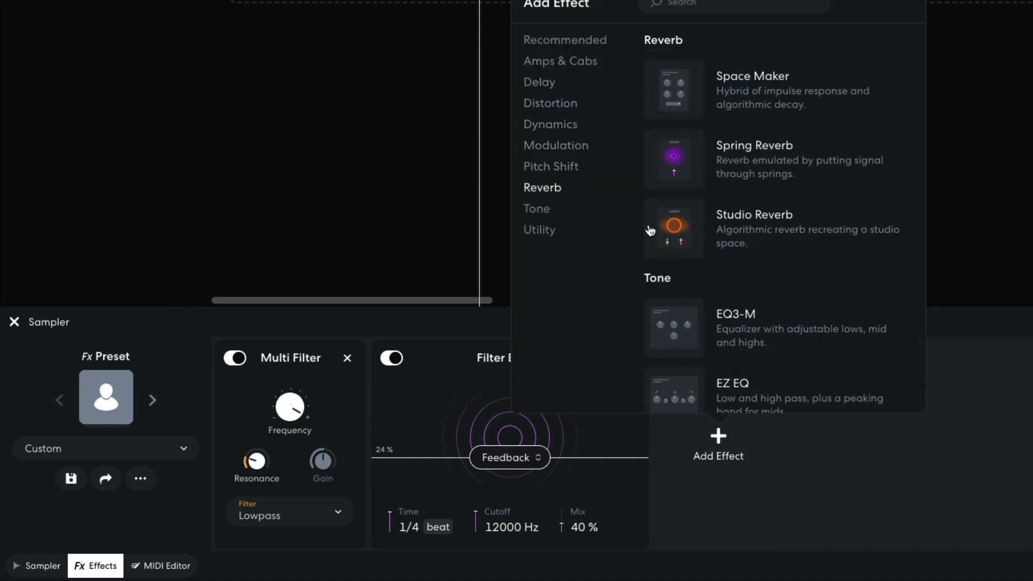
pyautogui.click(661, 230)
pyautogui.press('space')
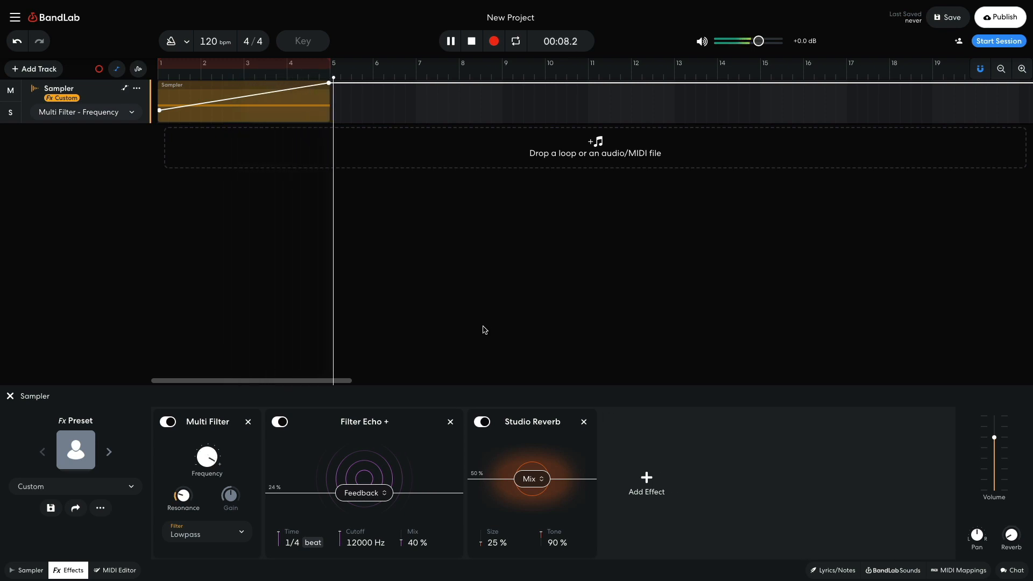
pyautogui.press('space')
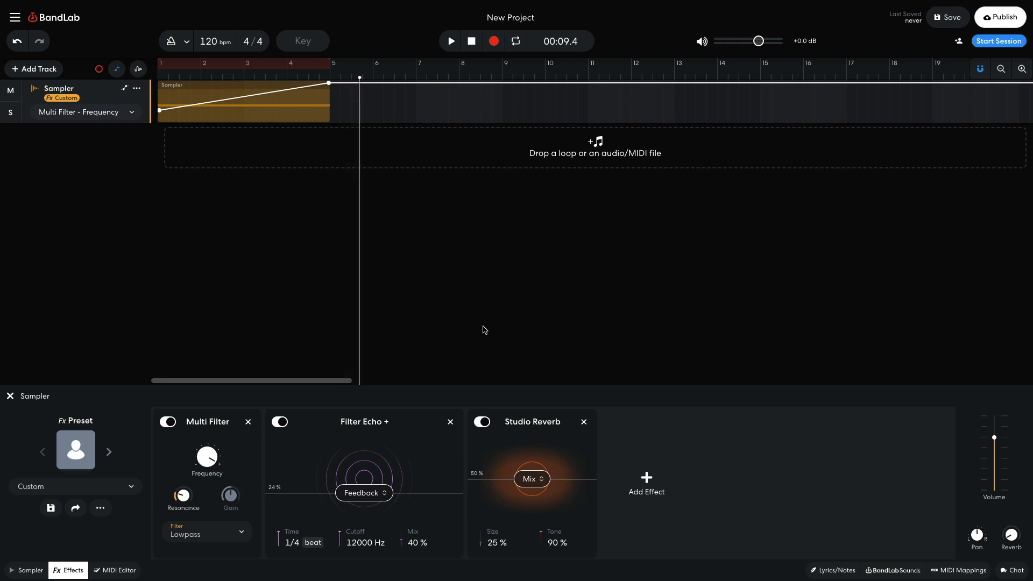
# Step: Raise the Multi Filter's Resonance to about 8.3 and play back the riser
pyautogui.moveTo(182, 495)
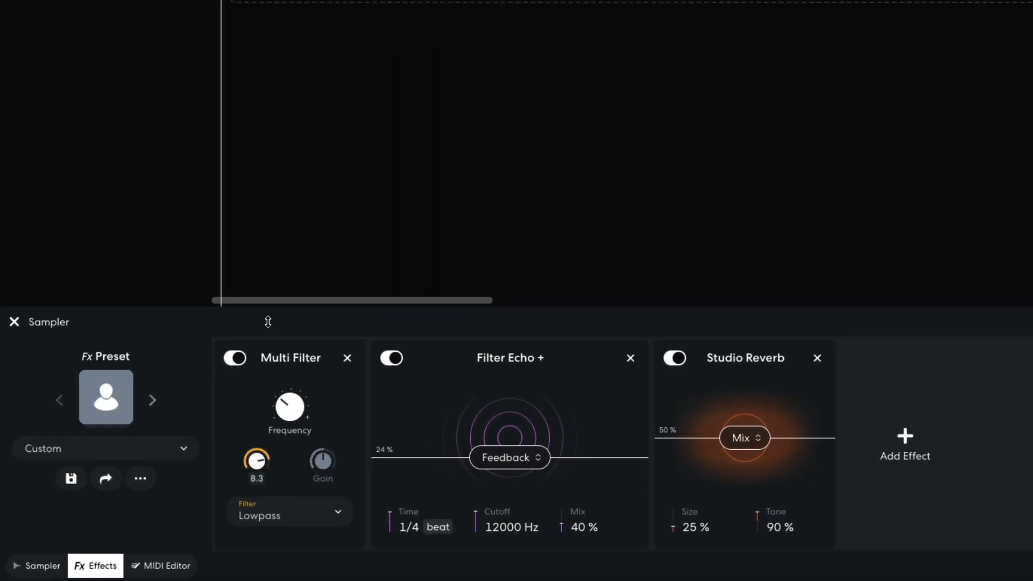
pyautogui.press('space')
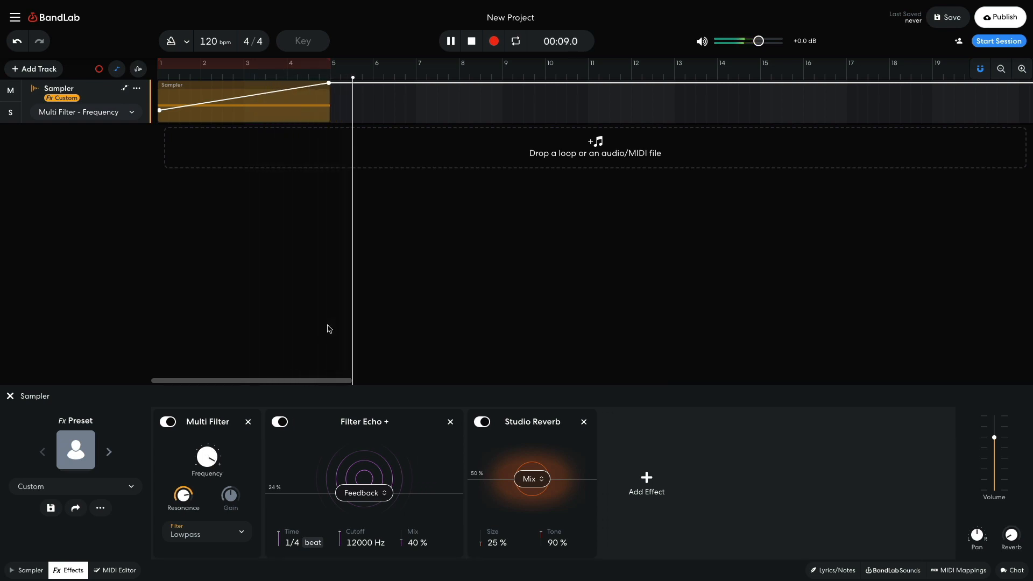
pyautogui.press('space')
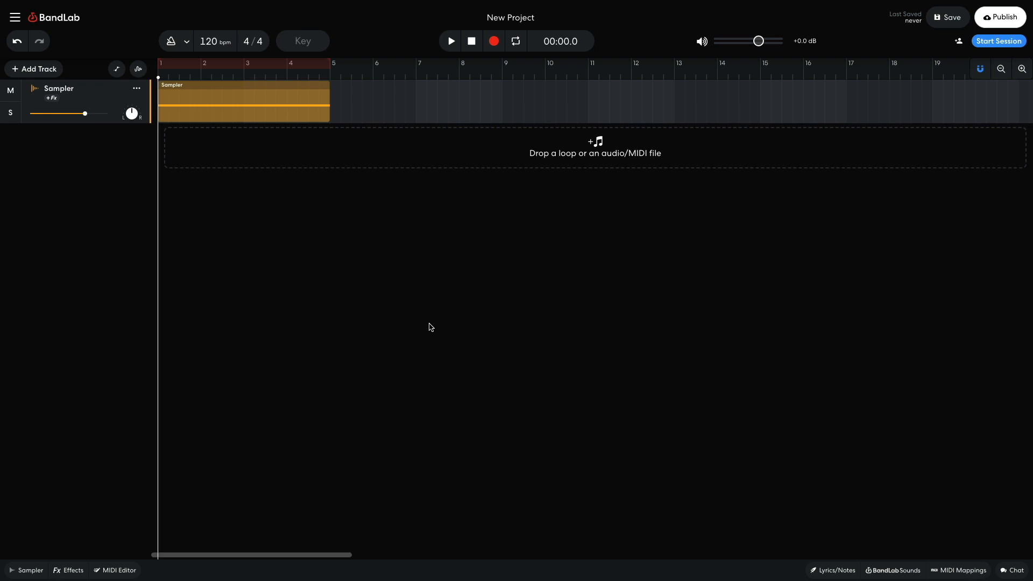
# Step: Add a Multi Filter from the Tone effects to the Sampler track that has an empty effects chain
pyautogui.click(75, 571)
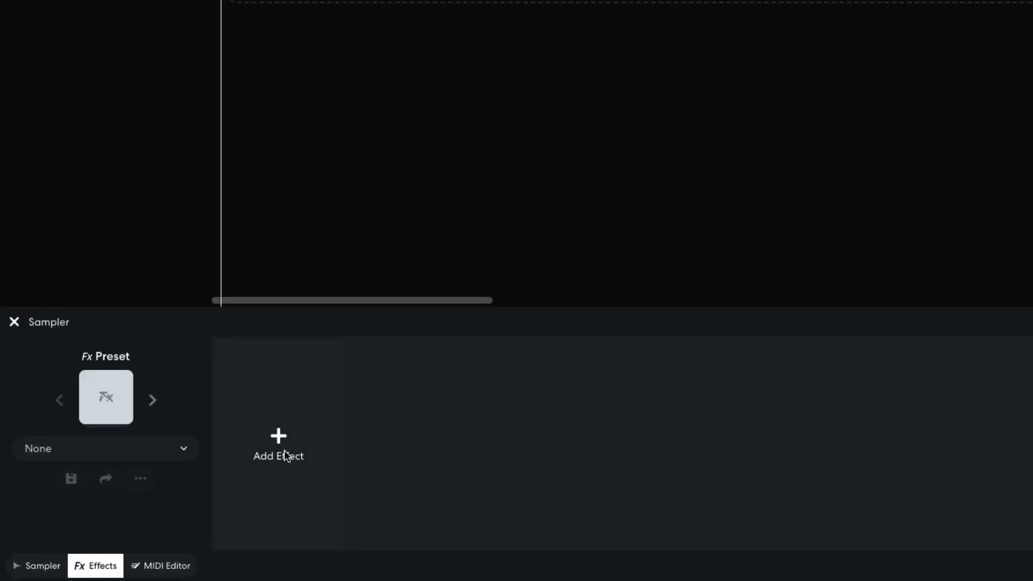
pyautogui.click(284, 454)
pyautogui.click(97, 208)
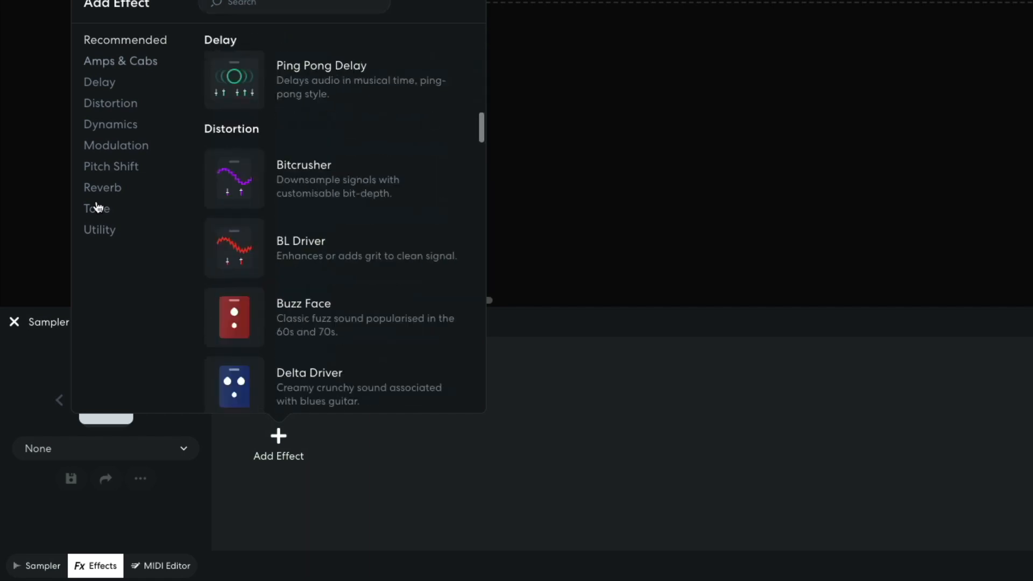
pyautogui.click(295, 296)
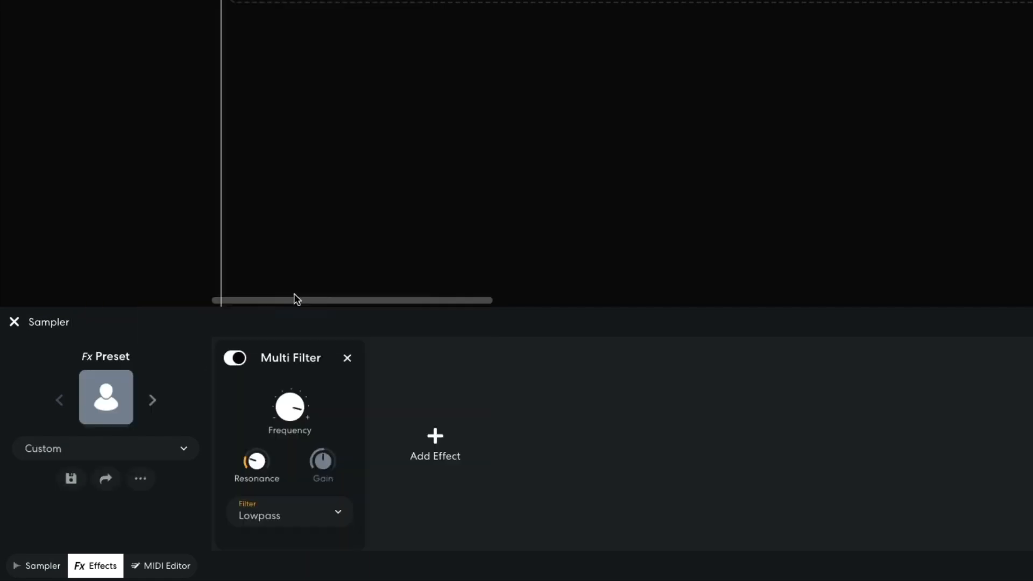
# Step: Set the Multi Filter's Frequency to 92, play back the noise, and return to the project start
pyautogui.click(287, 429)
pyautogui.write('92')
pyautogui.press('Return')
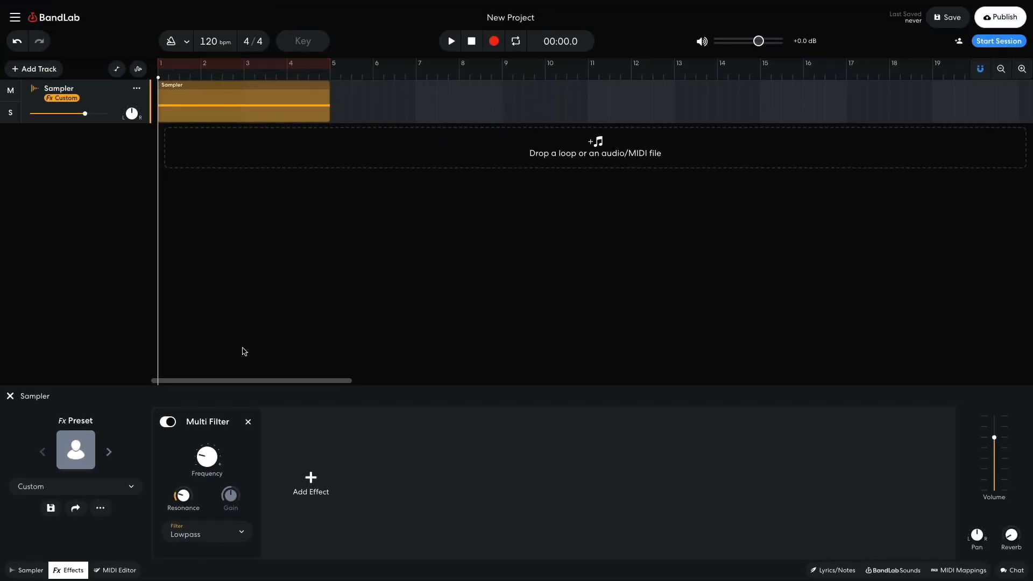
pyautogui.press('space')
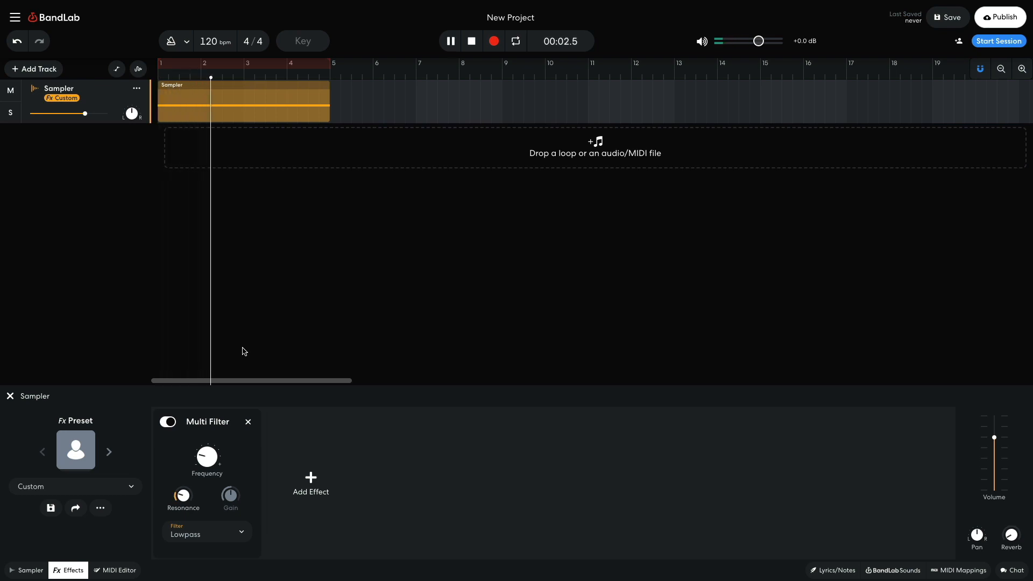
pyautogui.press('space')
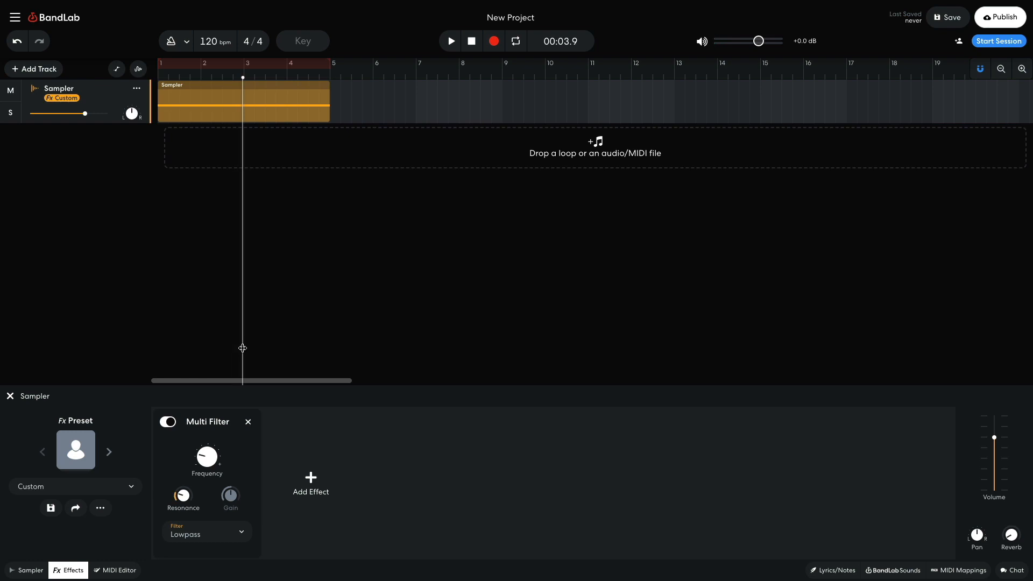
pyautogui.press('Return')
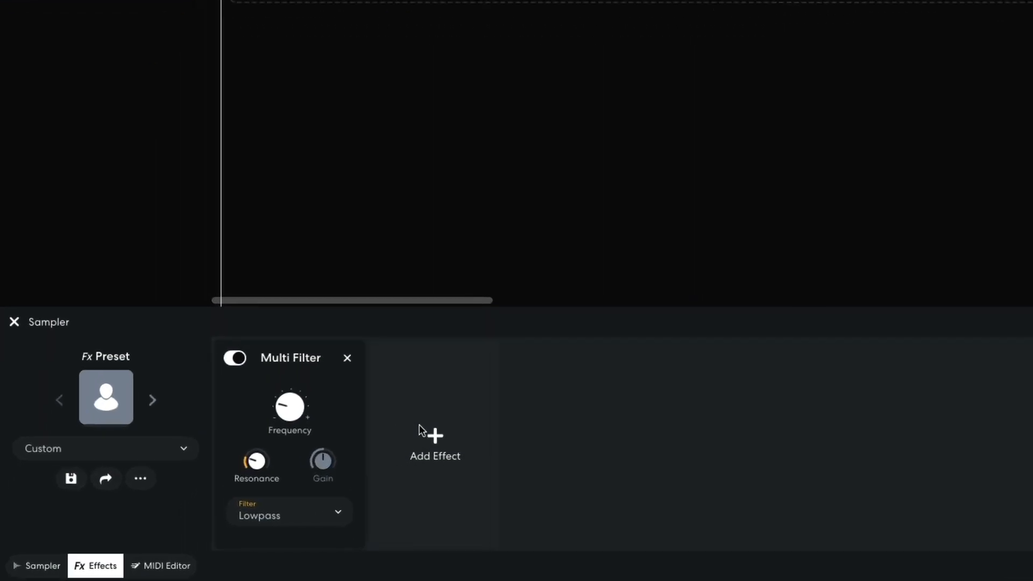
# Step: Add BL 1176 from the Dynamics effects after the Multi Filter and play back the noise
pyautogui.click(311, 479)
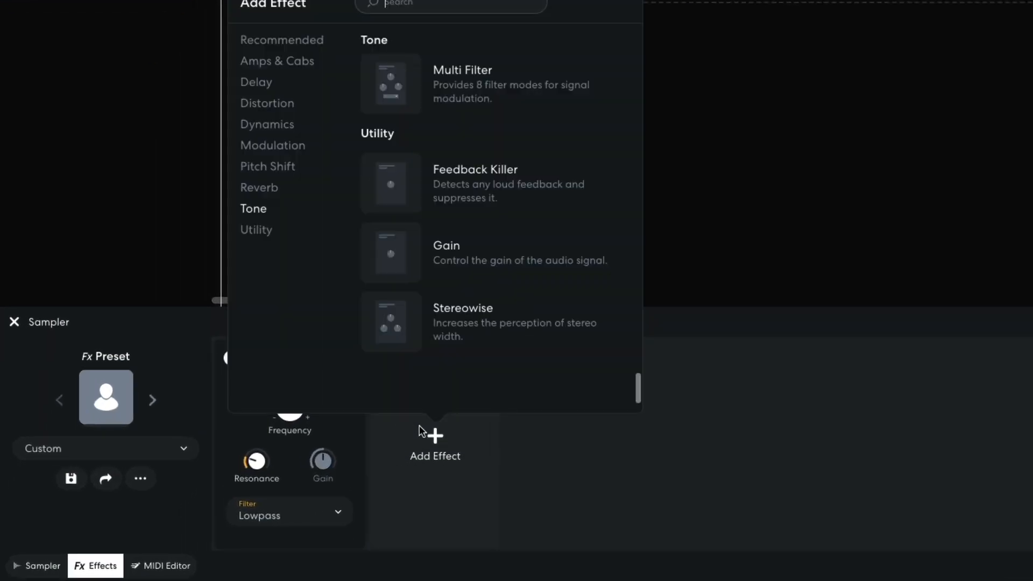
pyautogui.click(279, 133)
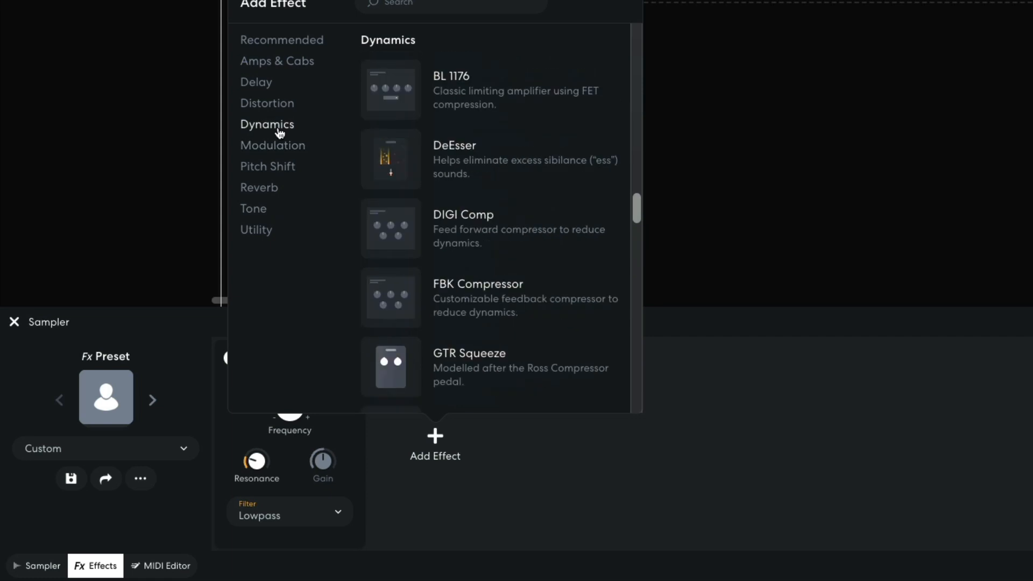
pyautogui.click(382, 104)
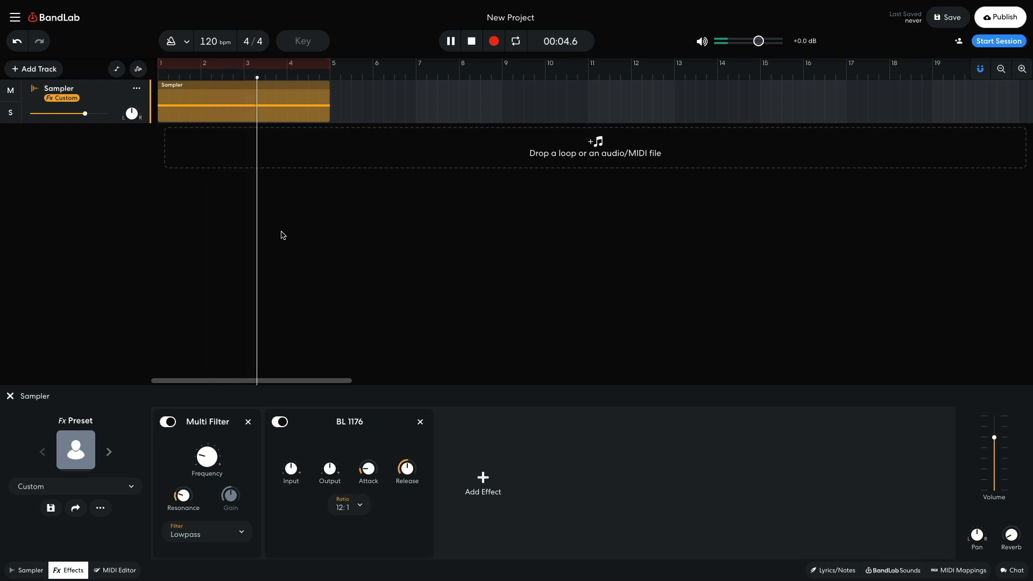
pyautogui.press('space')
pyautogui.press('Return')
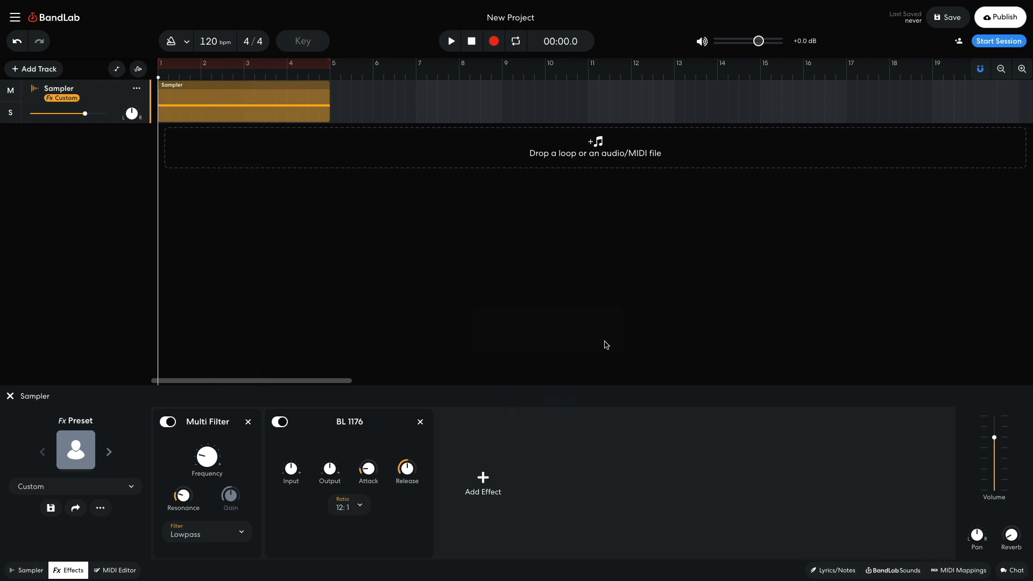
# Step: Add Space Maker from the Reverb effects after BL 1176 and raise its Mix to about halfway
pyautogui.click(496, 477)
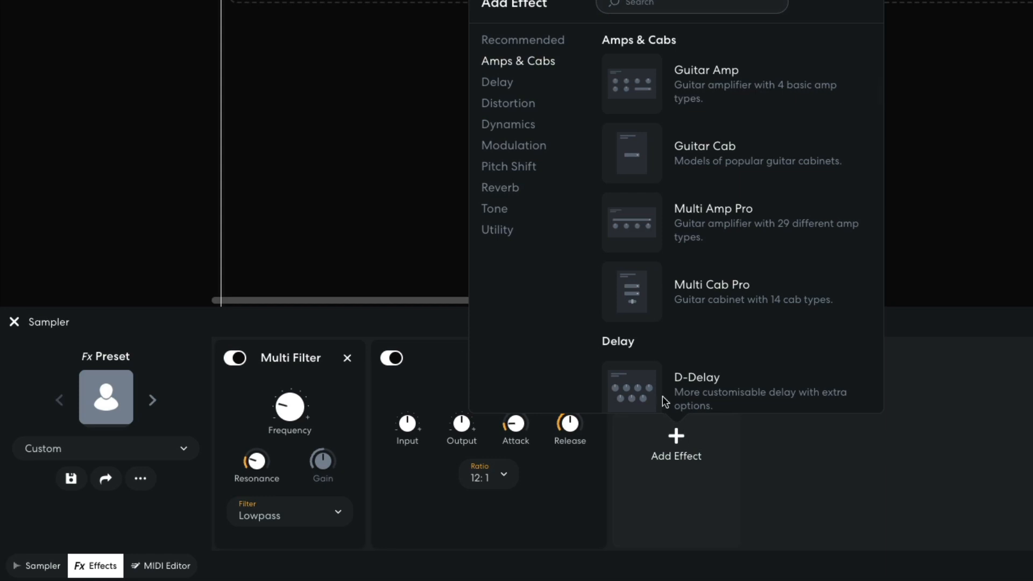
pyautogui.click(525, 195)
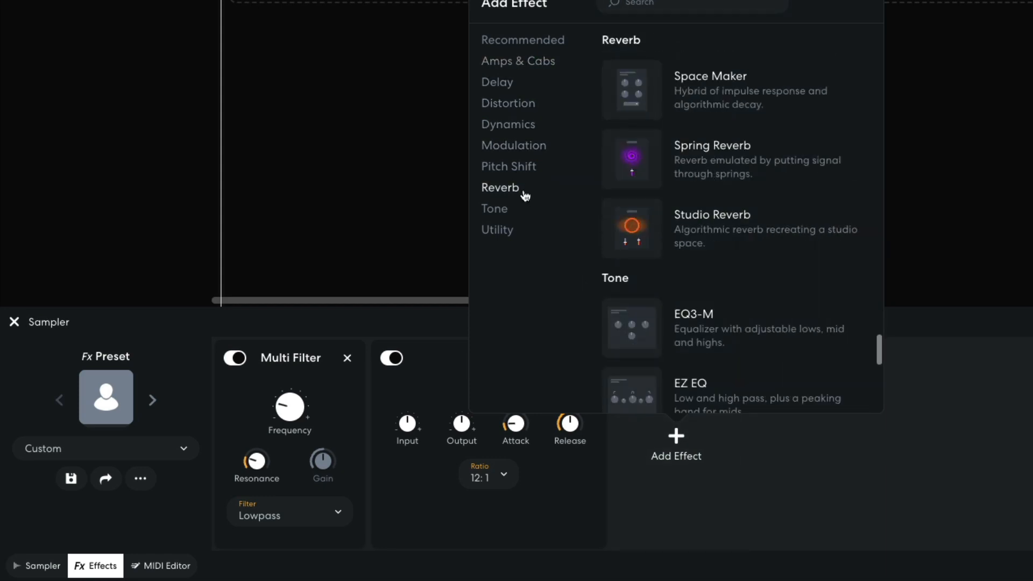
pyautogui.click(634, 97)
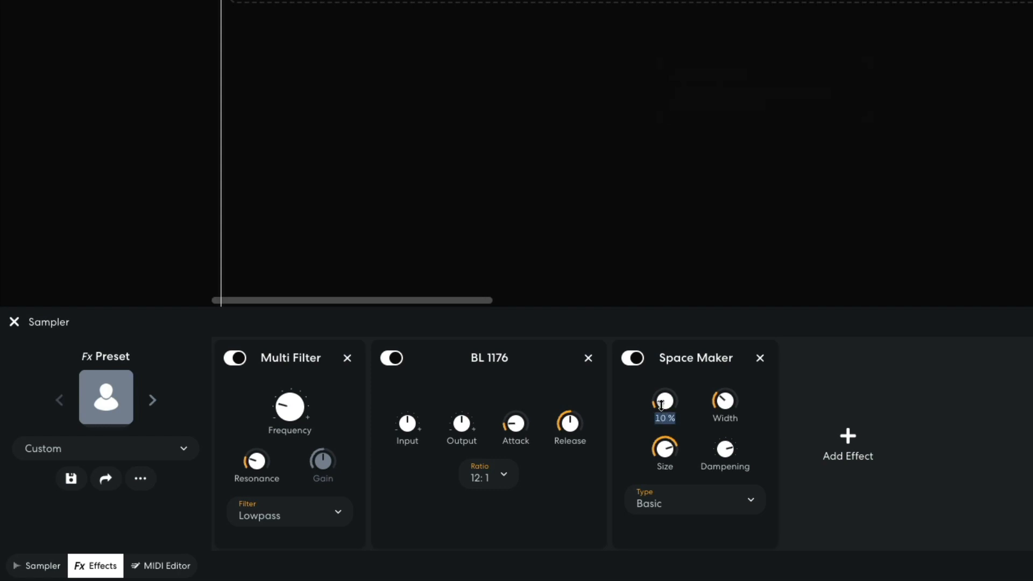
pyautogui.press('Return')
# Step: Set Space Maker's Type to Long Plate, play back the noise, and return to the project start
pyautogui.click(678, 505)
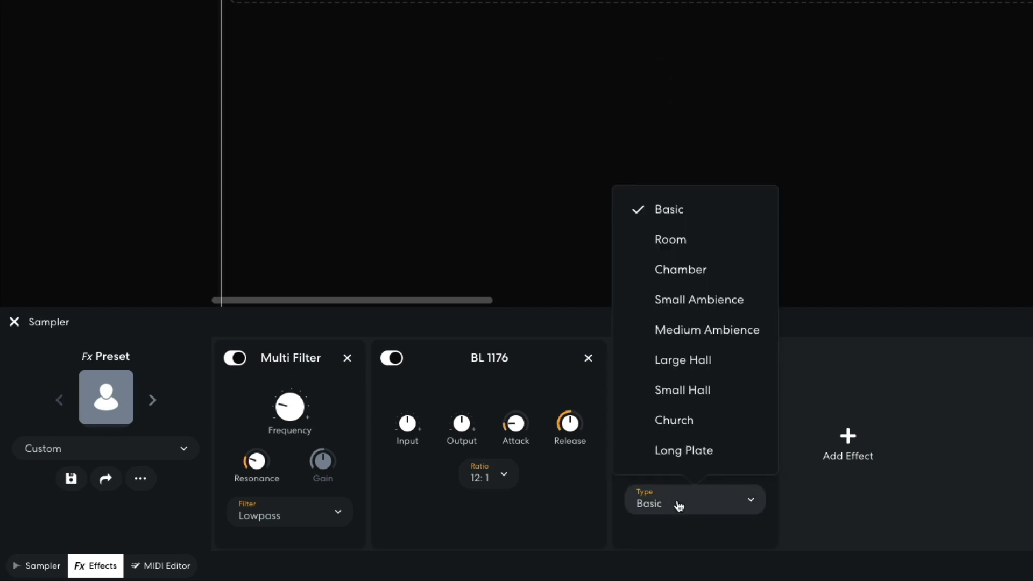
pyautogui.click(694, 452)
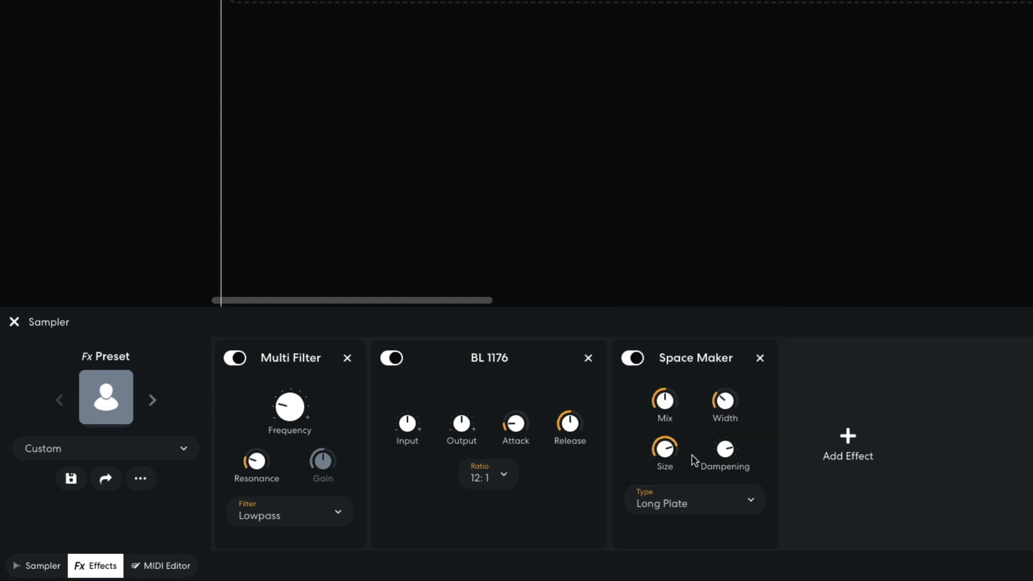
pyautogui.press('space')
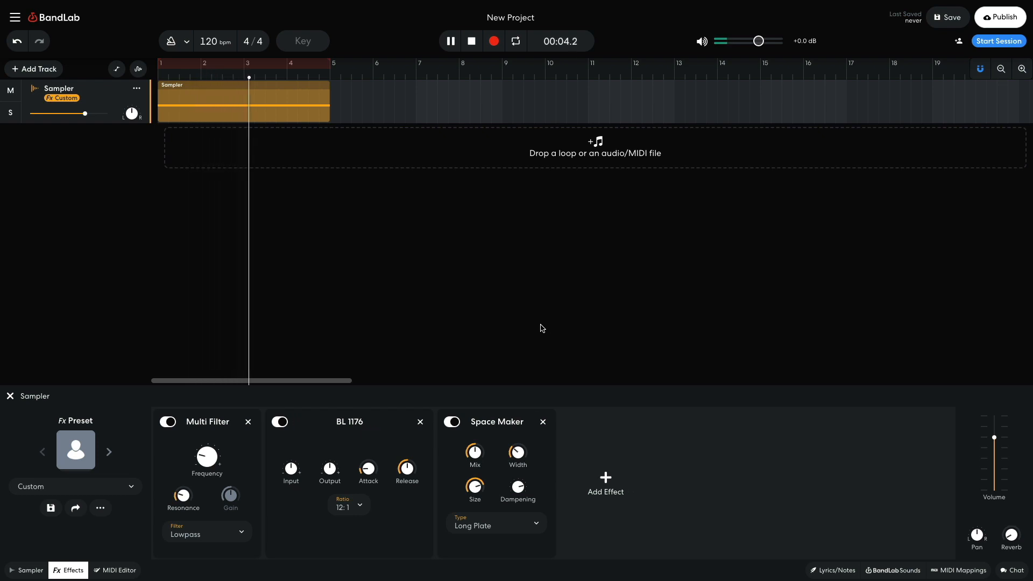
pyautogui.press('space')
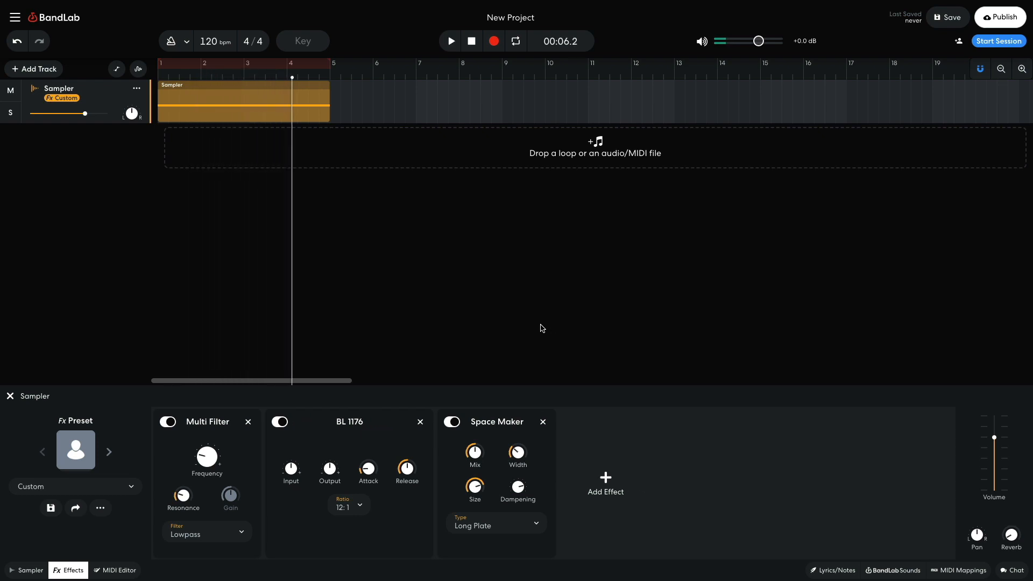
pyautogui.press('Return')
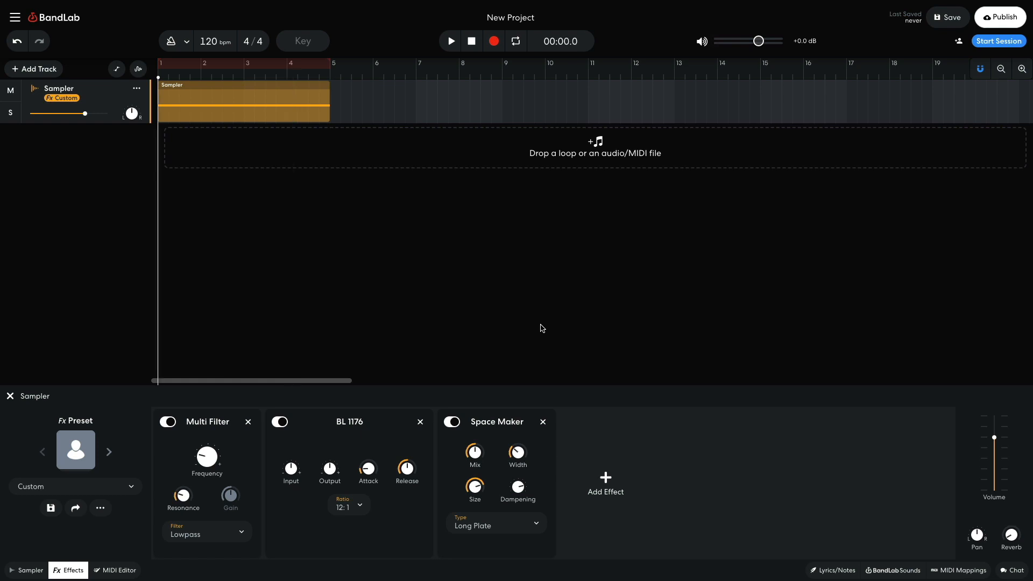
# Step: During playback, raise the Multi Filter's Resonance to about two thirds of its range and lower its Frequency slightly
pyautogui.press('space')
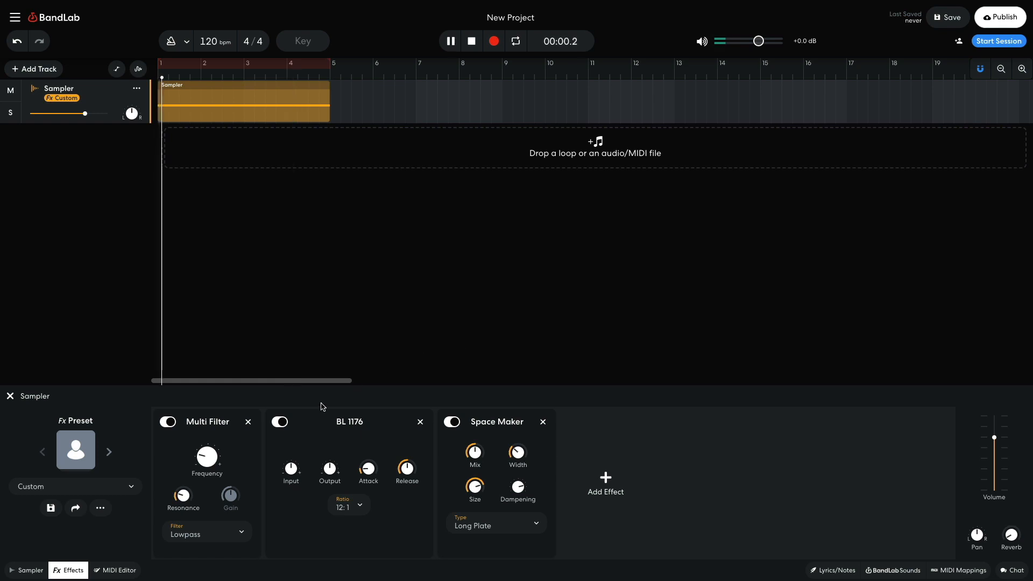
pyautogui.moveTo(182, 495); pyautogui.dragTo(214, 485)
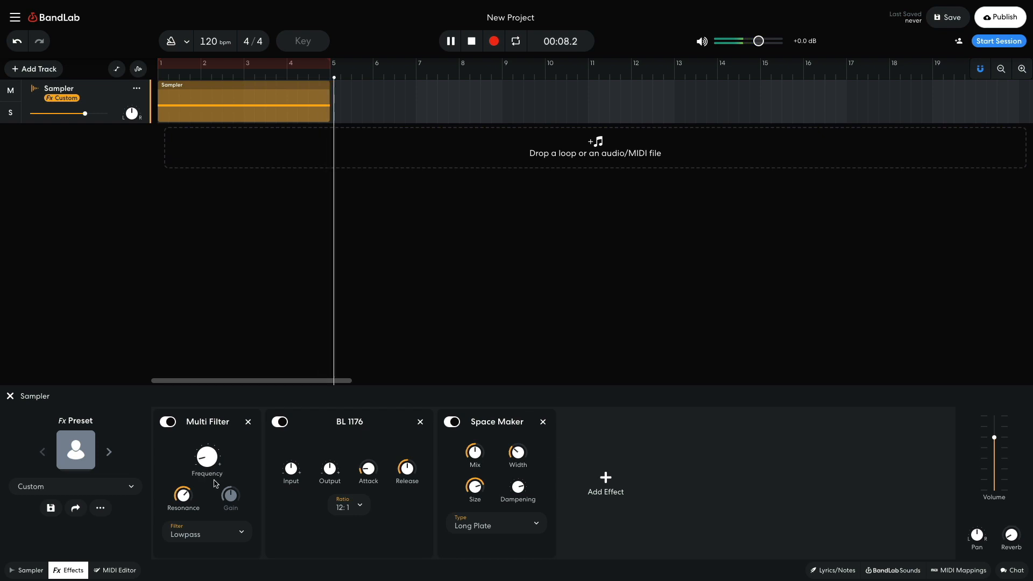
pyautogui.press('space')
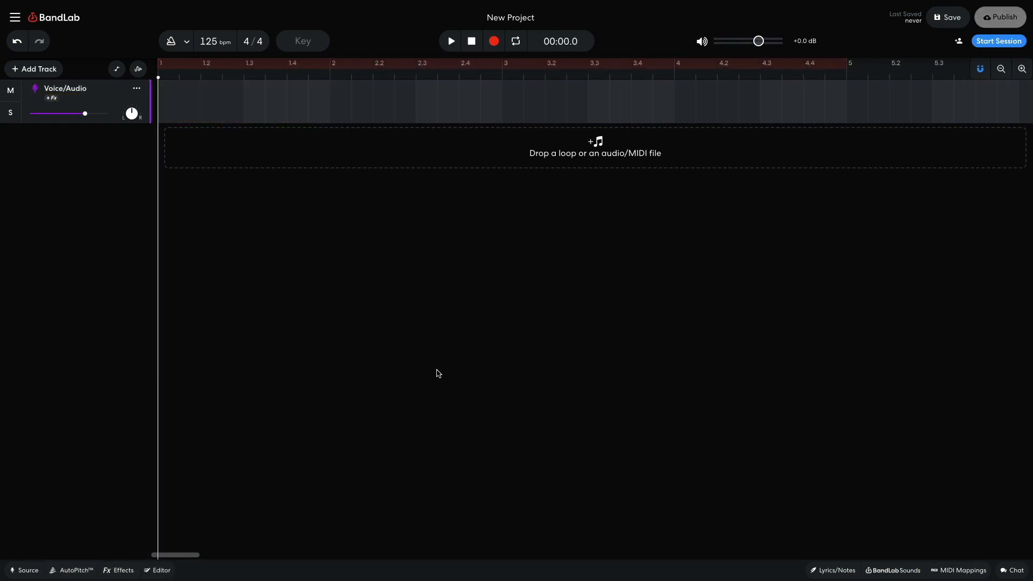
# Step: Place the Badder White Noise loop at the start of the Voice/Audio track and trim it to one beat
pyautogui.click(884, 571)
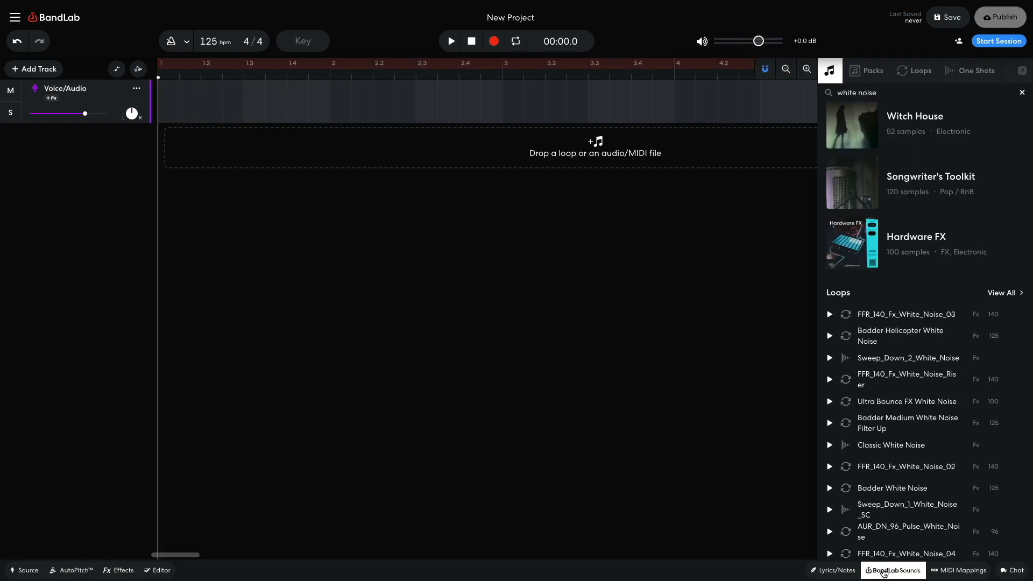
pyautogui.moveTo(876, 489); pyautogui.dragTo(216, 107)
pyautogui.moveTo(586, 108); pyautogui.dragTo(202, 117)
pyautogui.click(225, 309)
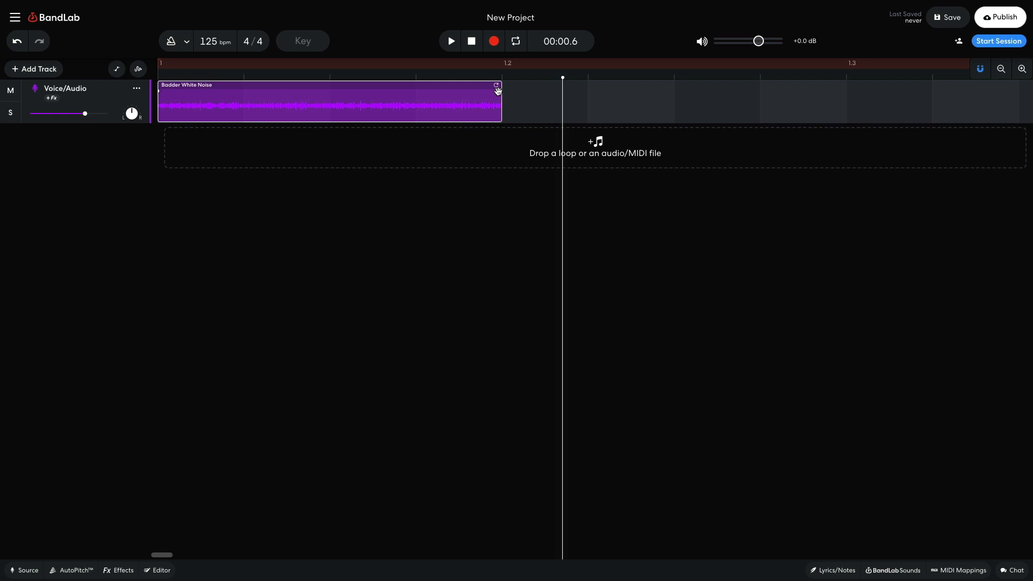
# Step: Fade out the Badder White Noise clip across its whole length and play it back from the start
pyautogui.moveTo(498, 90); pyautogui.dragTo(153, 112)
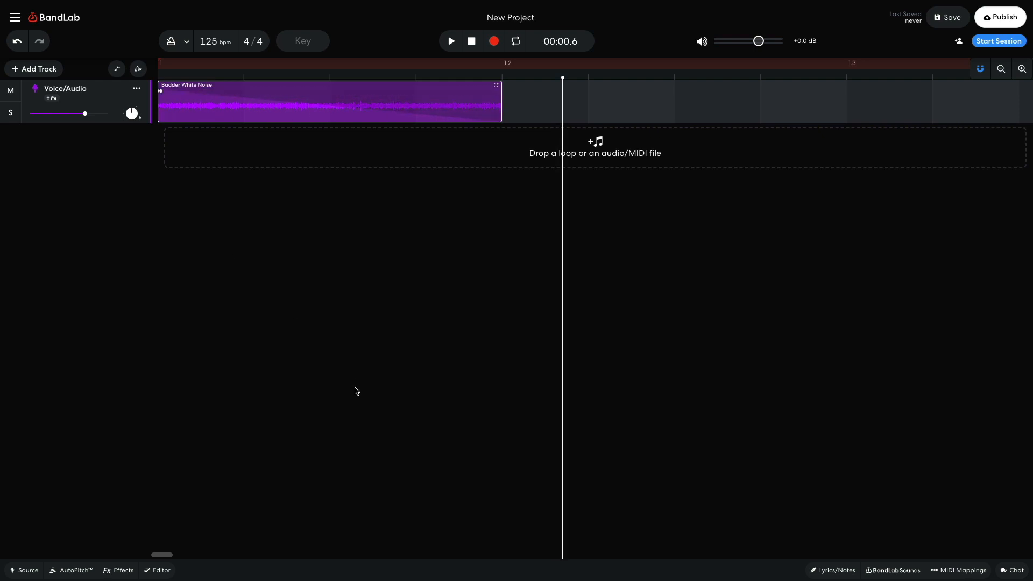
pyautogui.press('Return')
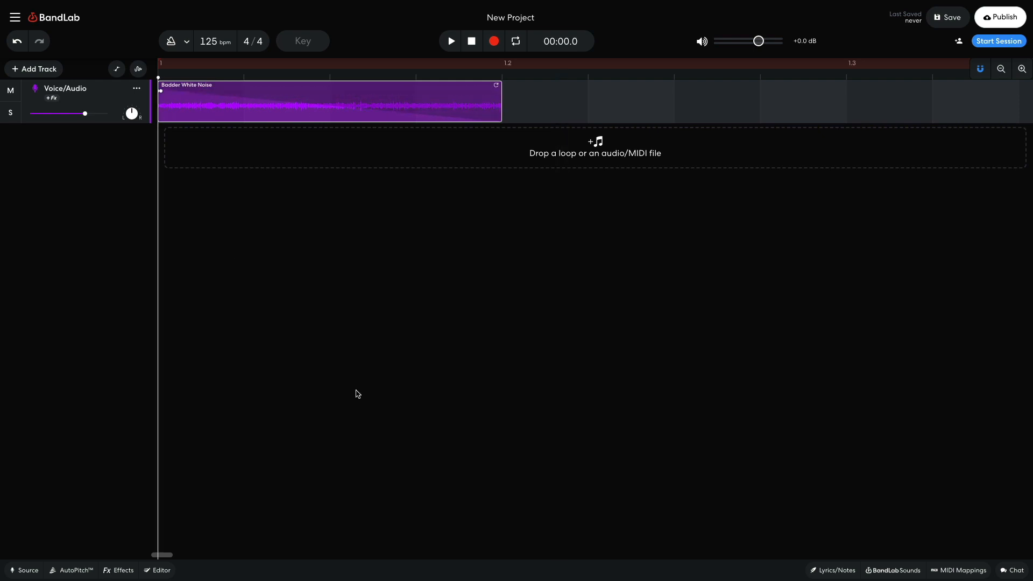
pyautogui.press('space')
pyautogui.press('space')
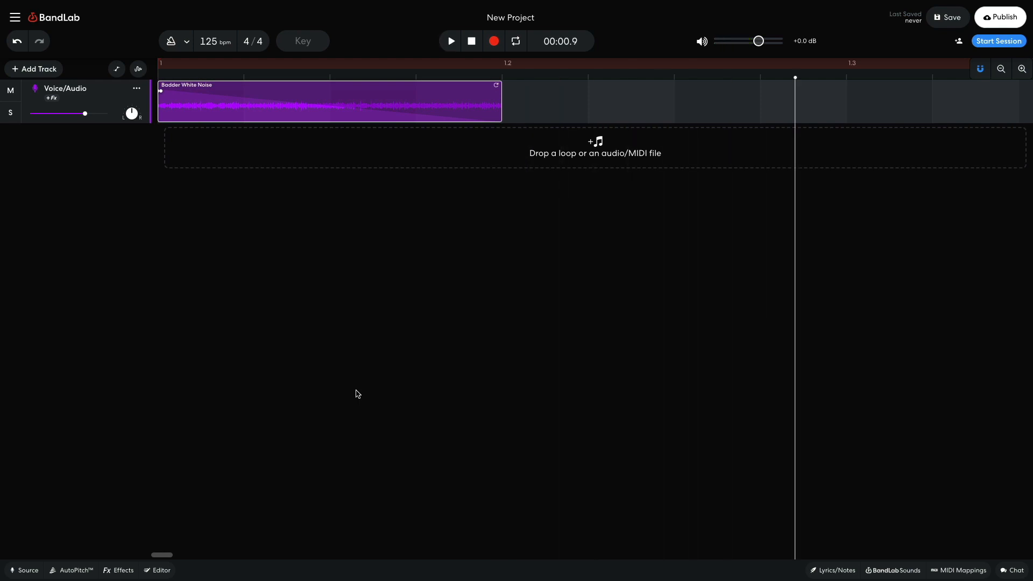
# Step: Add Filter Echo + to the Voice/Audio track, set its Feedback to 70 %, and play back the echo
pyautogui.click(121, 570)
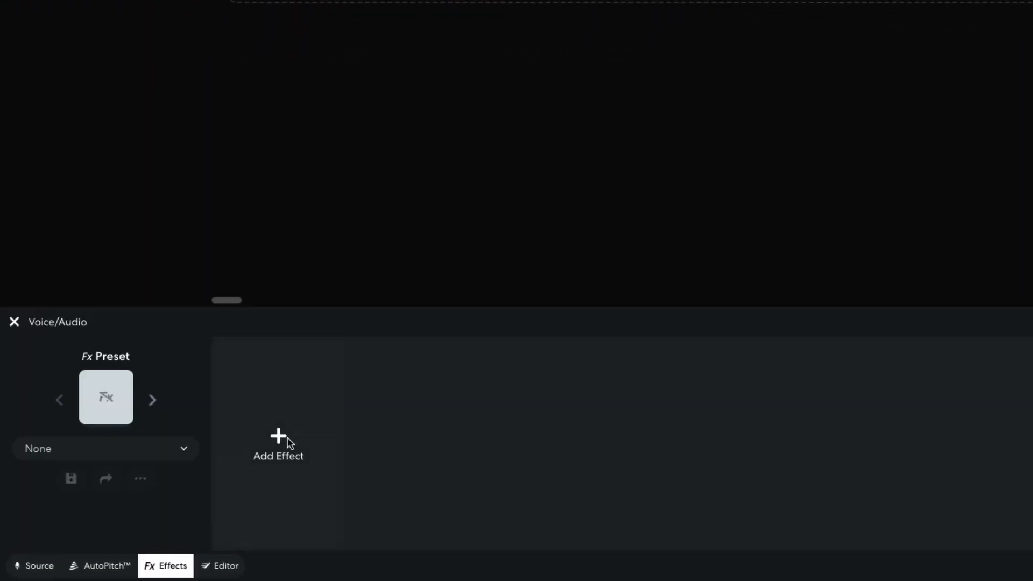
pyautogui.click(288, 438)
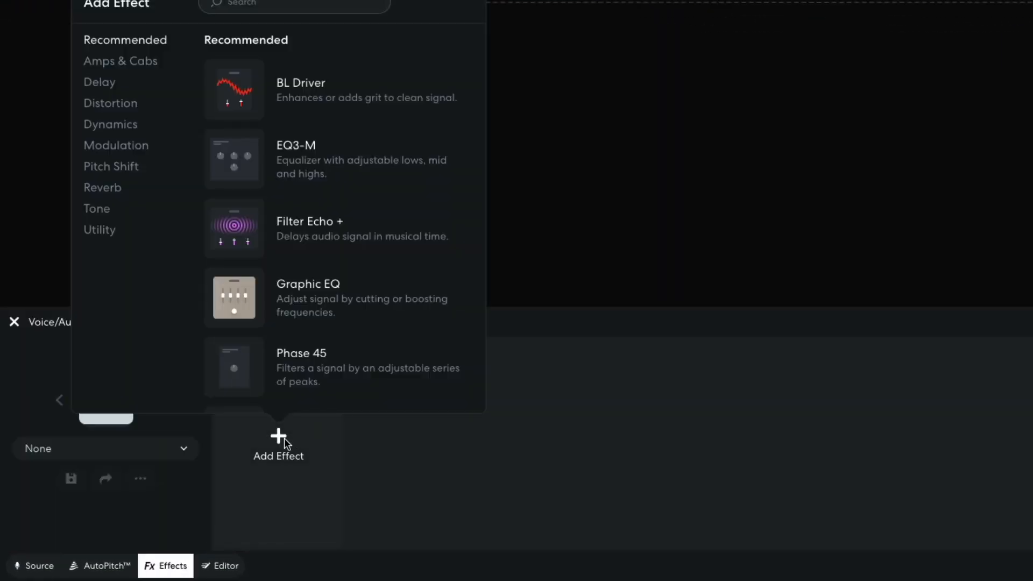
pyautogui.click(317, 235)
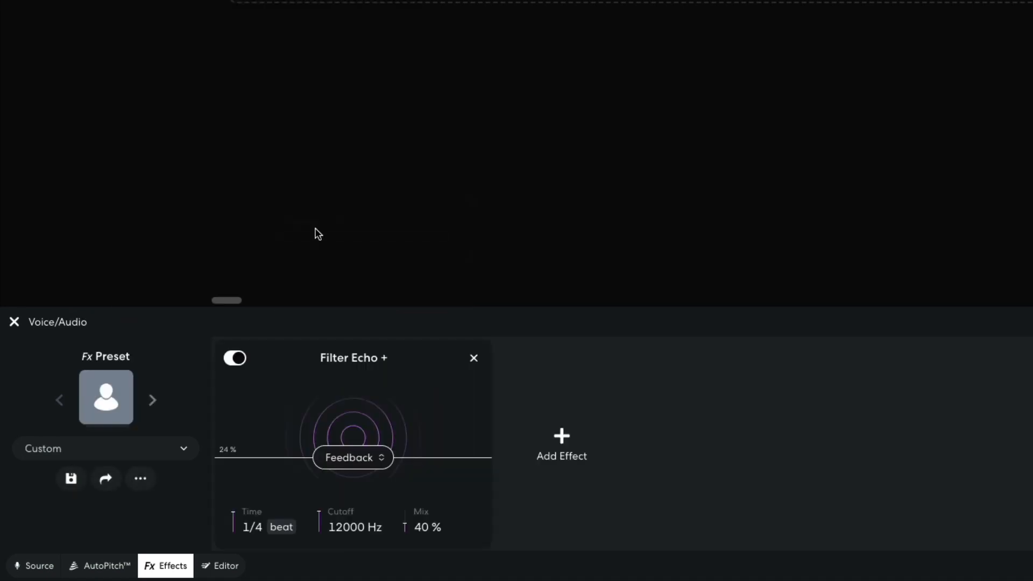
pyautogui.moveTo(343, 455); pyautogui.dragTo(346, 402)
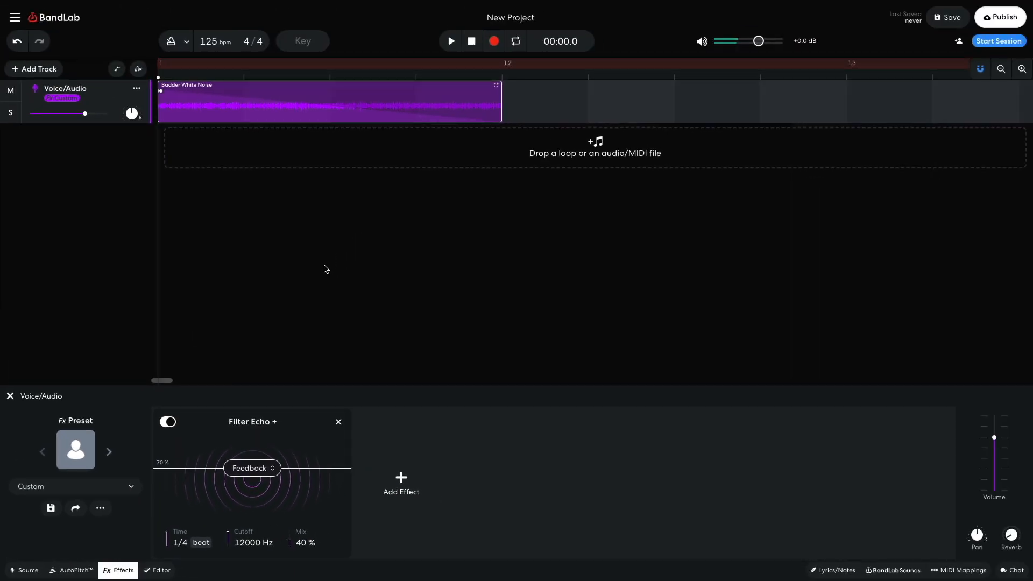
pyautogui.press('space')
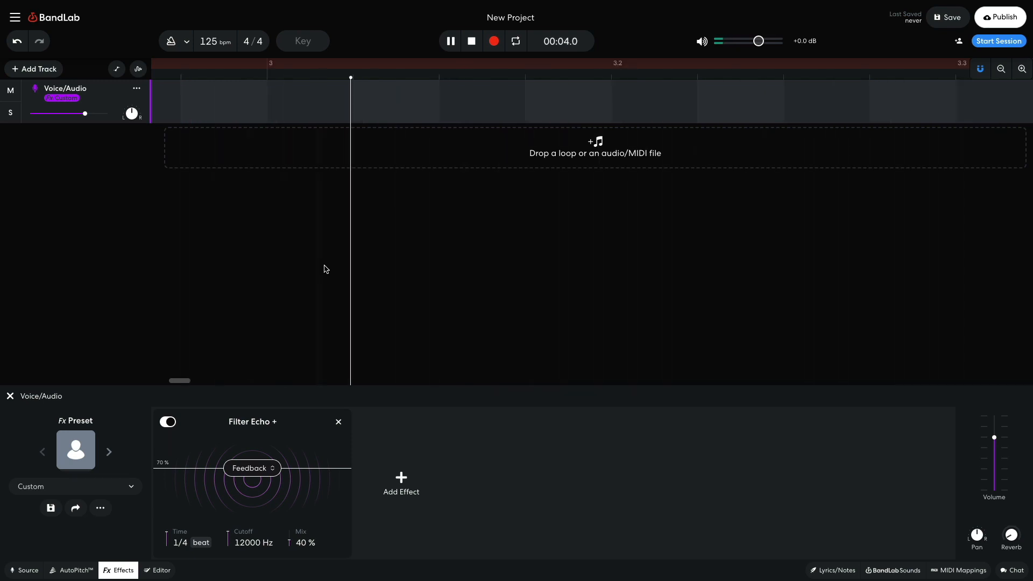
pyautogui.press('space')
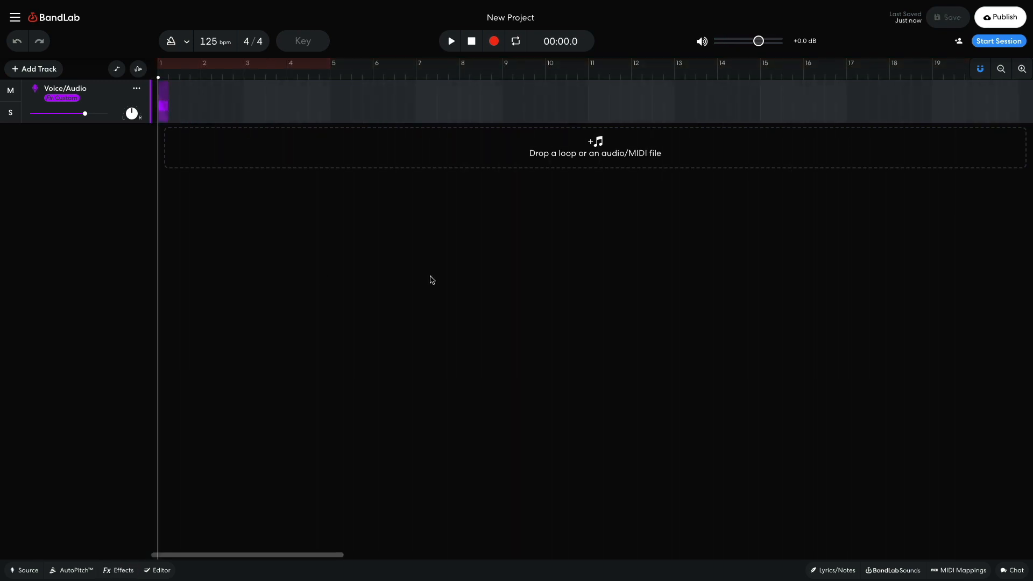
# Step: Download the project mixdown as an uncompressed 16bit, 44.1kHz WAV file
pyautogui.click(15, 18)
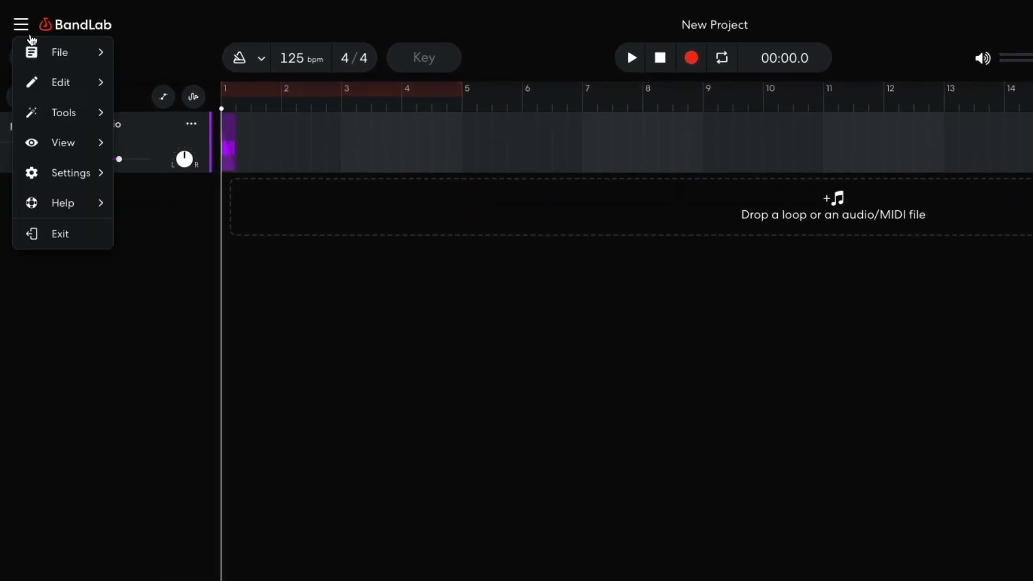
pyautogui.moveTo(37, 51)
pyautogui.moveTo(169, 111)
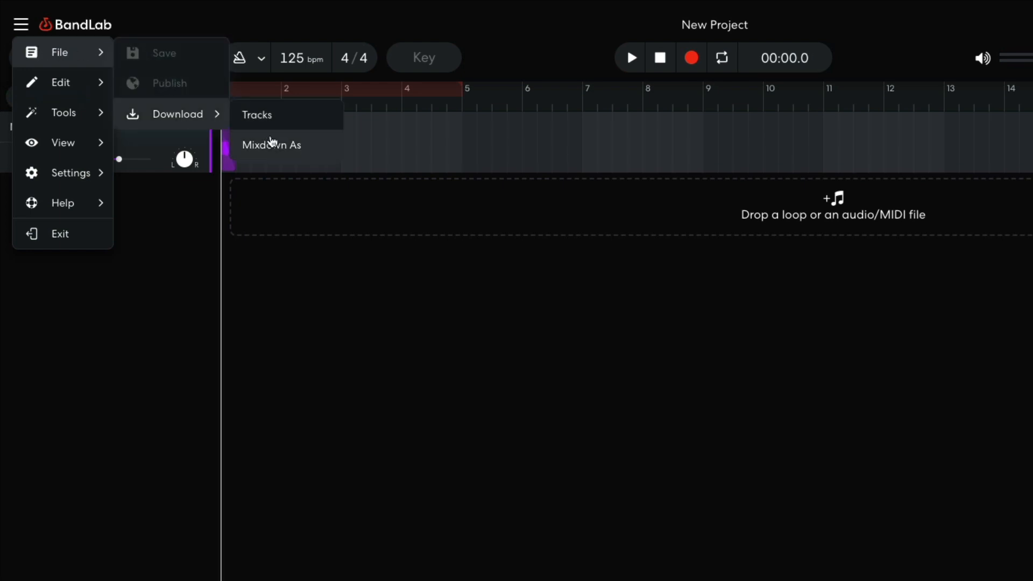
pyautogui.click(272, 146)
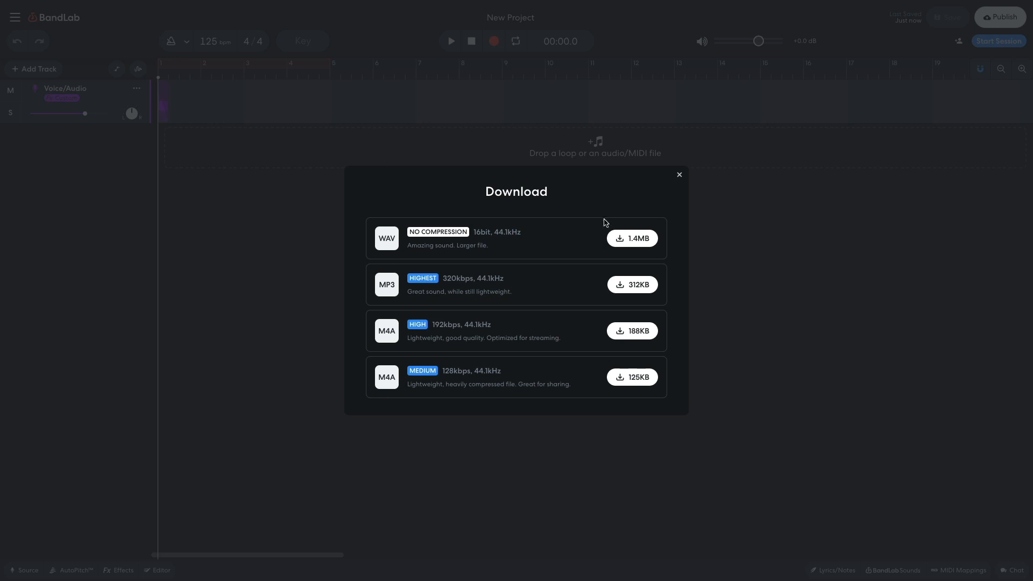
pyautogui.click(629, 239)
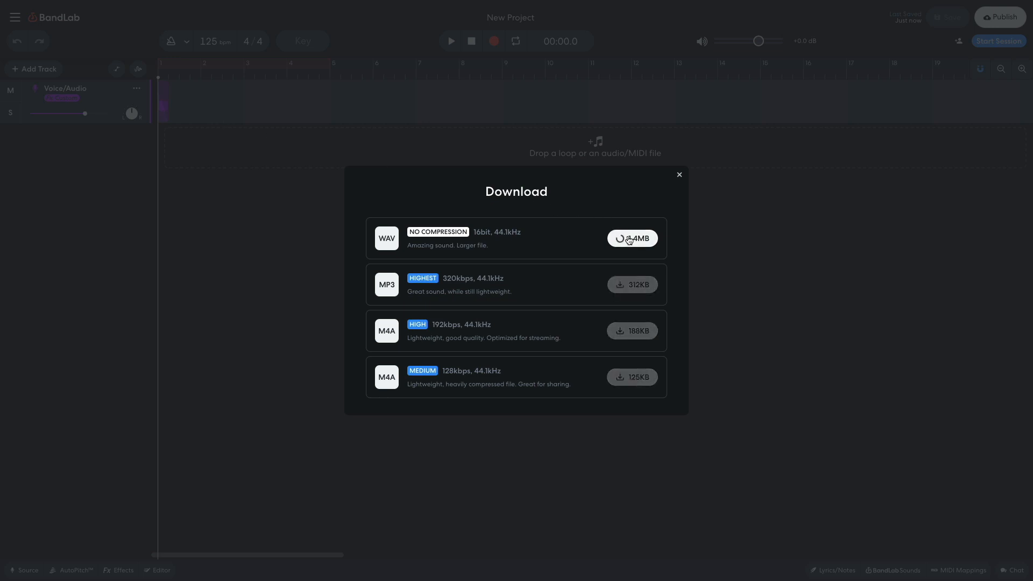